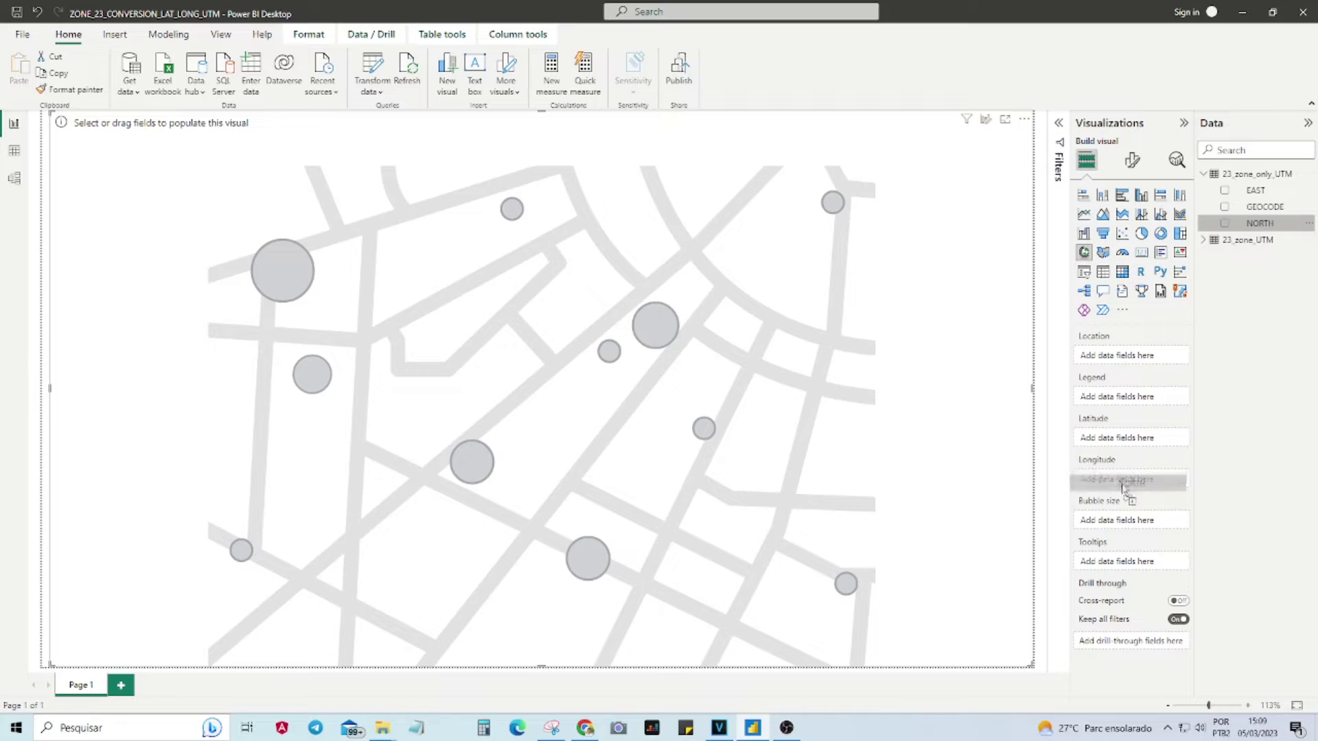
Put 23_zone_only_UTM's NORTH field in the map's Latitude well and EAST in Longitude
left_click_drag(1122, 489, 1126, 461)
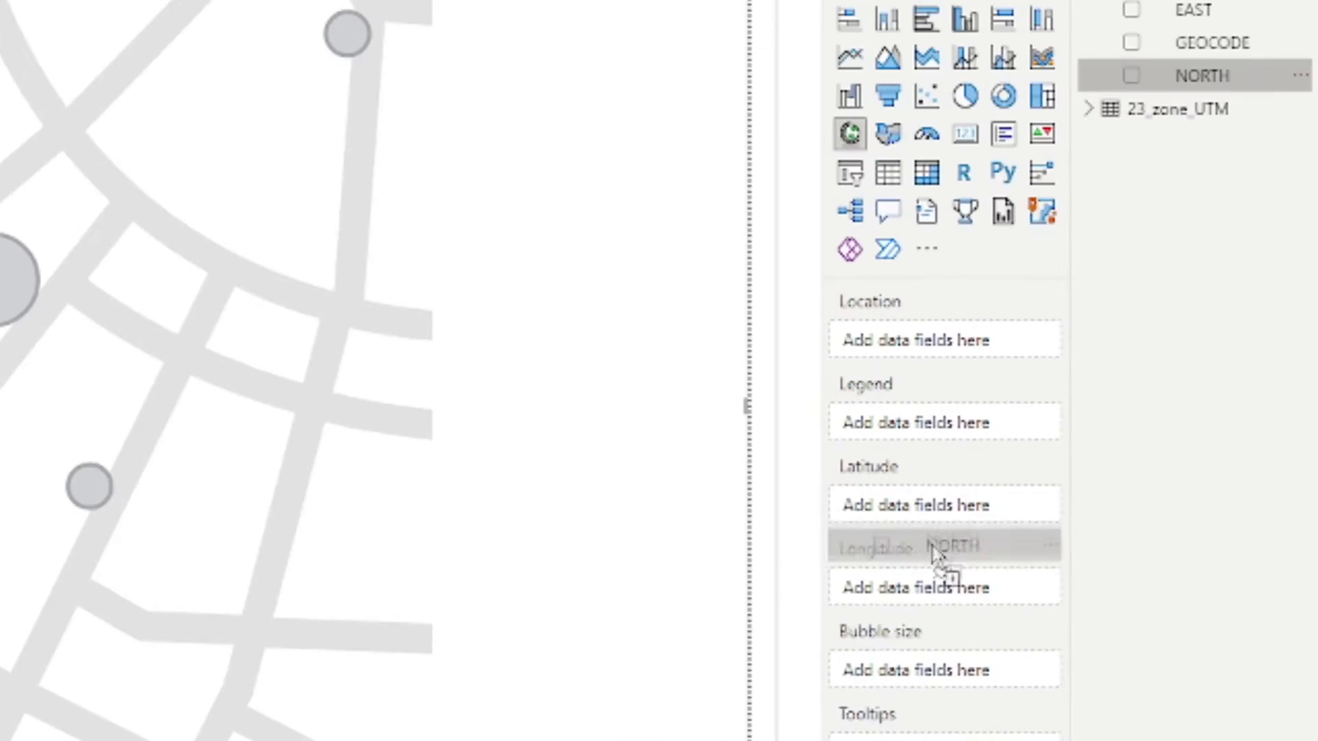
left_click_drag(935, 555, 997, 489)
left_click_drag(1209, 56, 1175, 155)
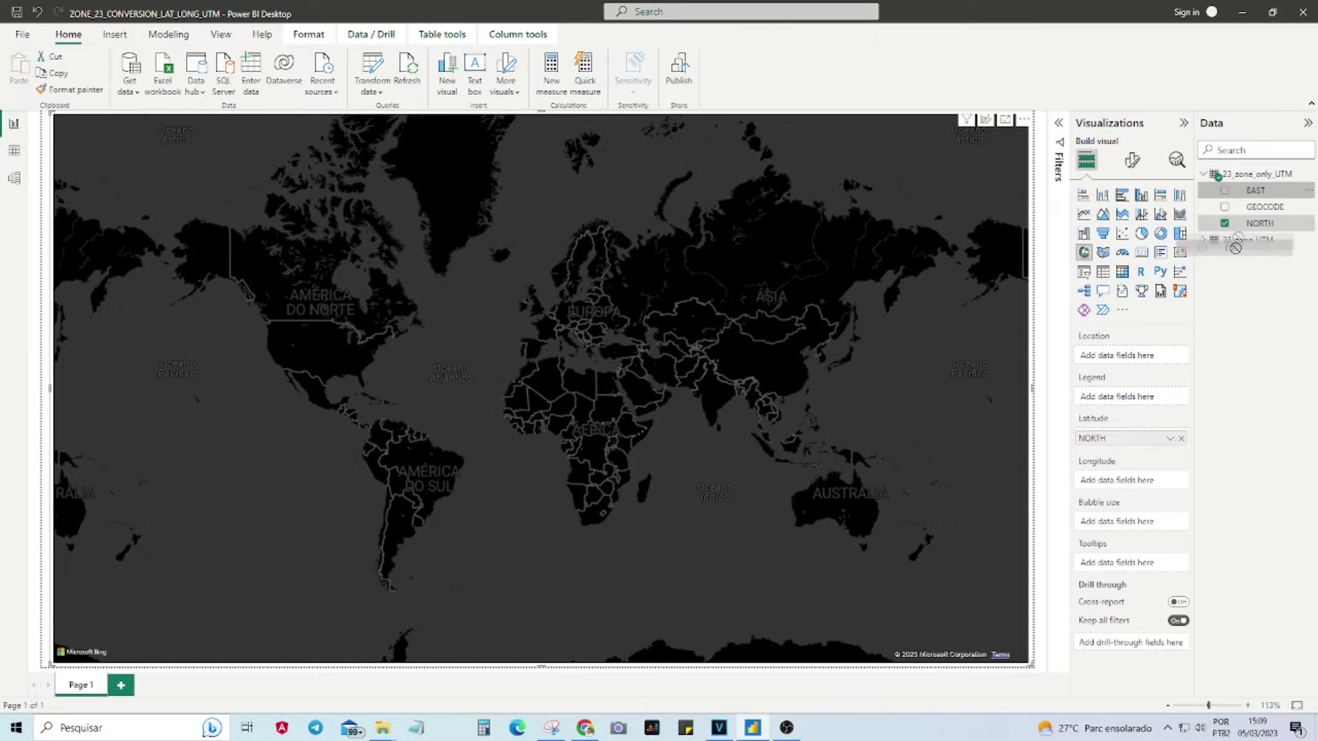
left_click_drag(1235, 247, 1142, 480)
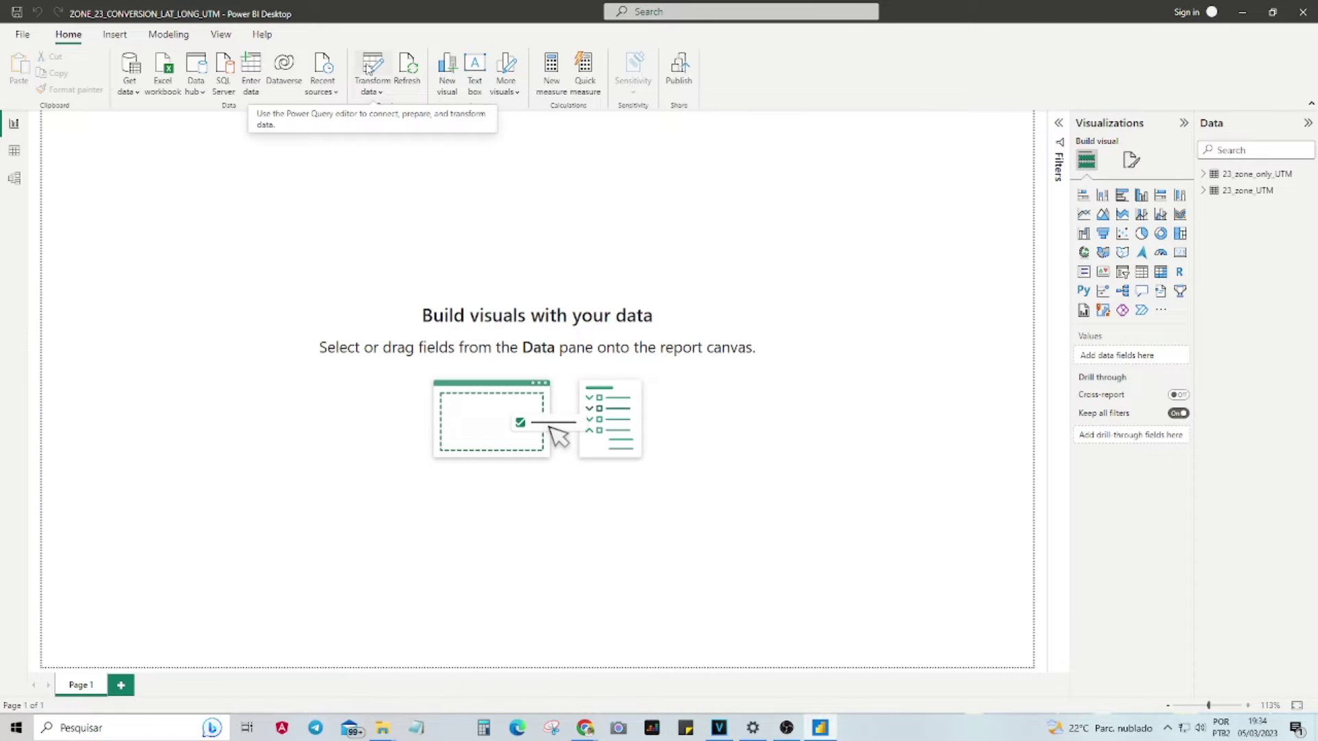
In Power Query, review the NORTH and EAST columns of 23_zone_only_UTM, then begin Enter Data
left_click(368, 69)
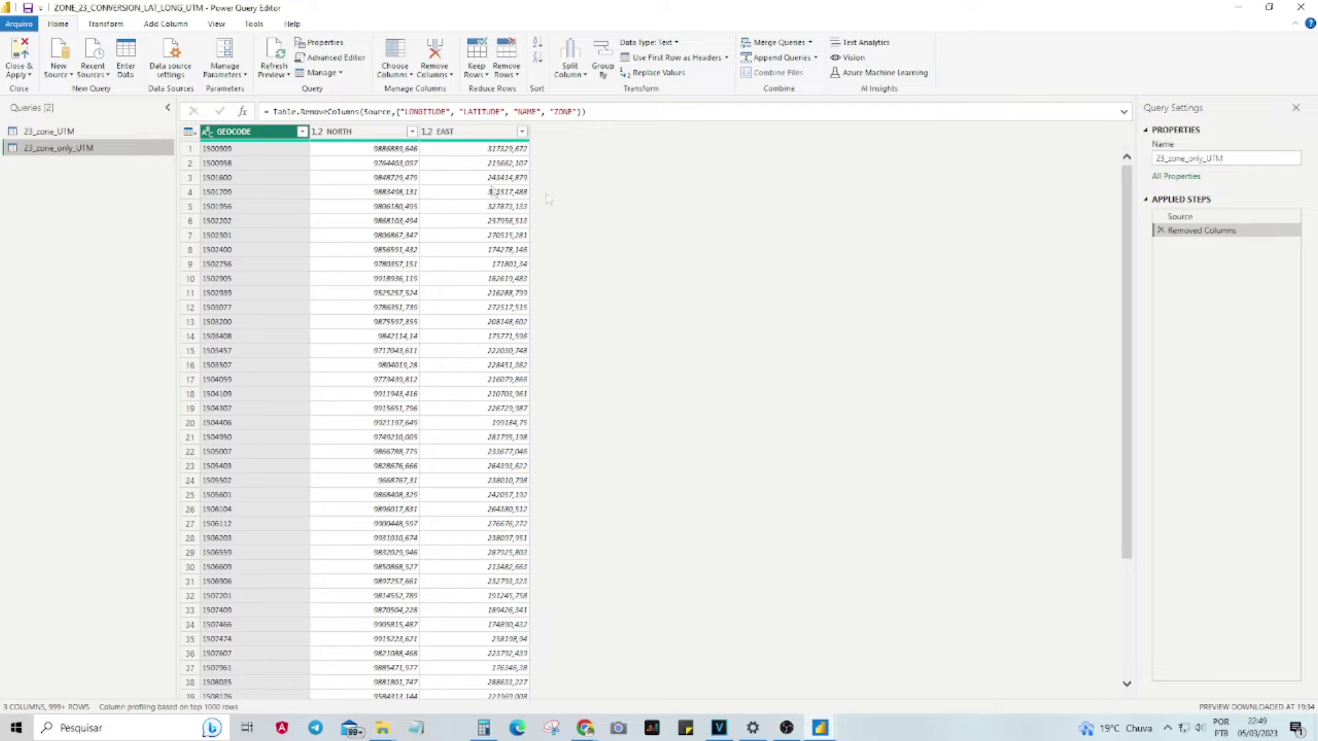
left_click(375, 134)
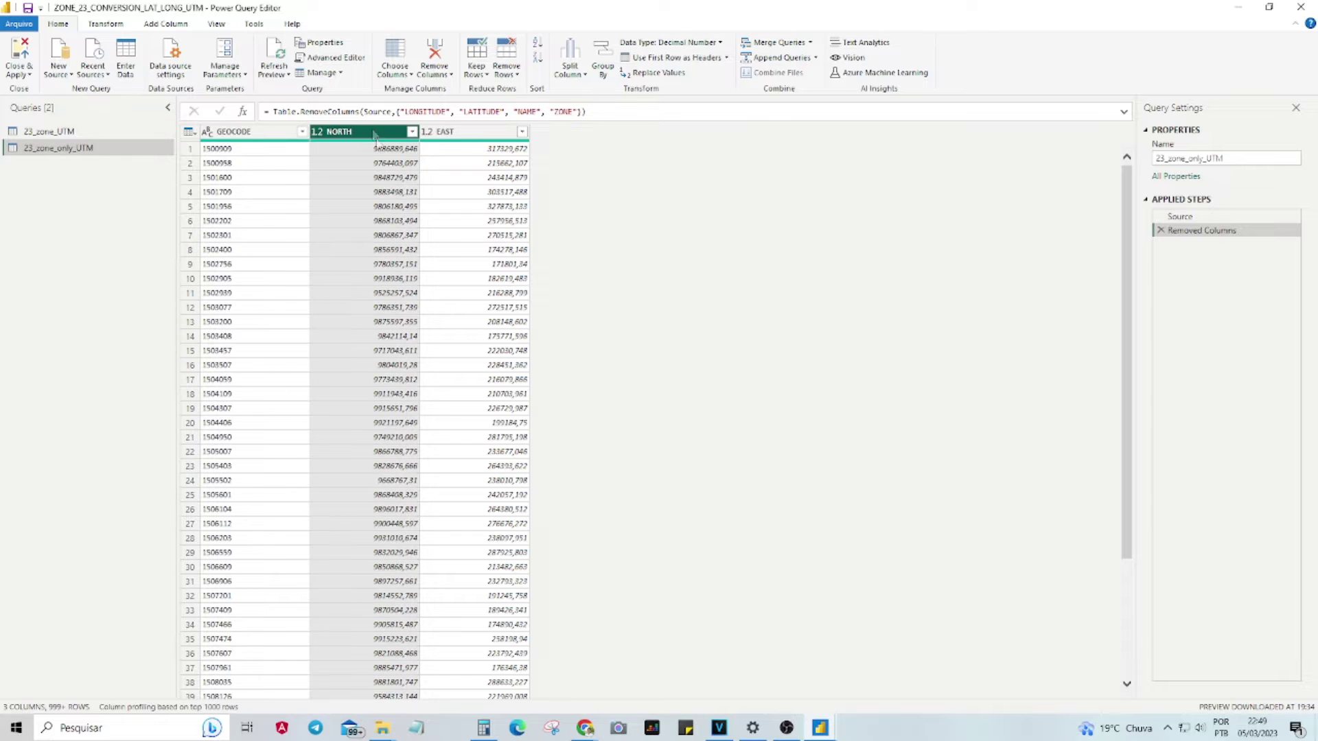
left_click(465, 135)
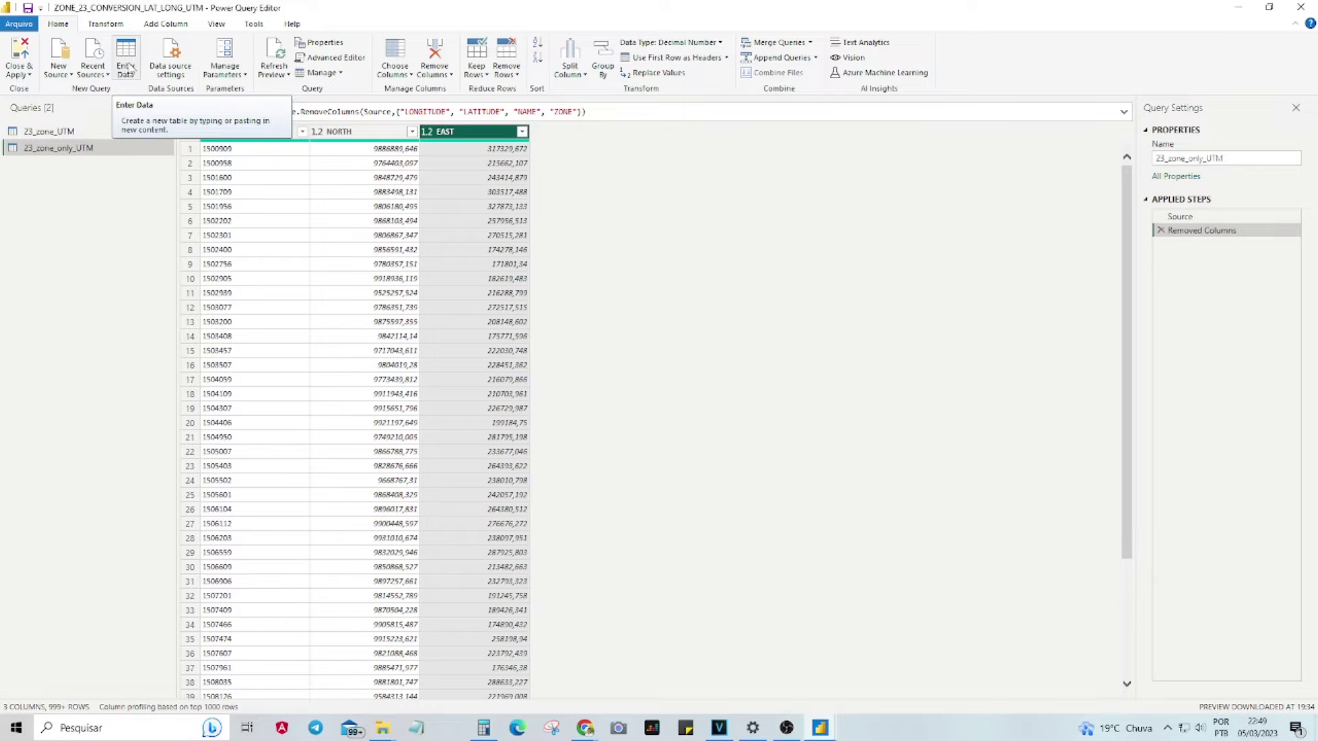
left_click(132, 68)
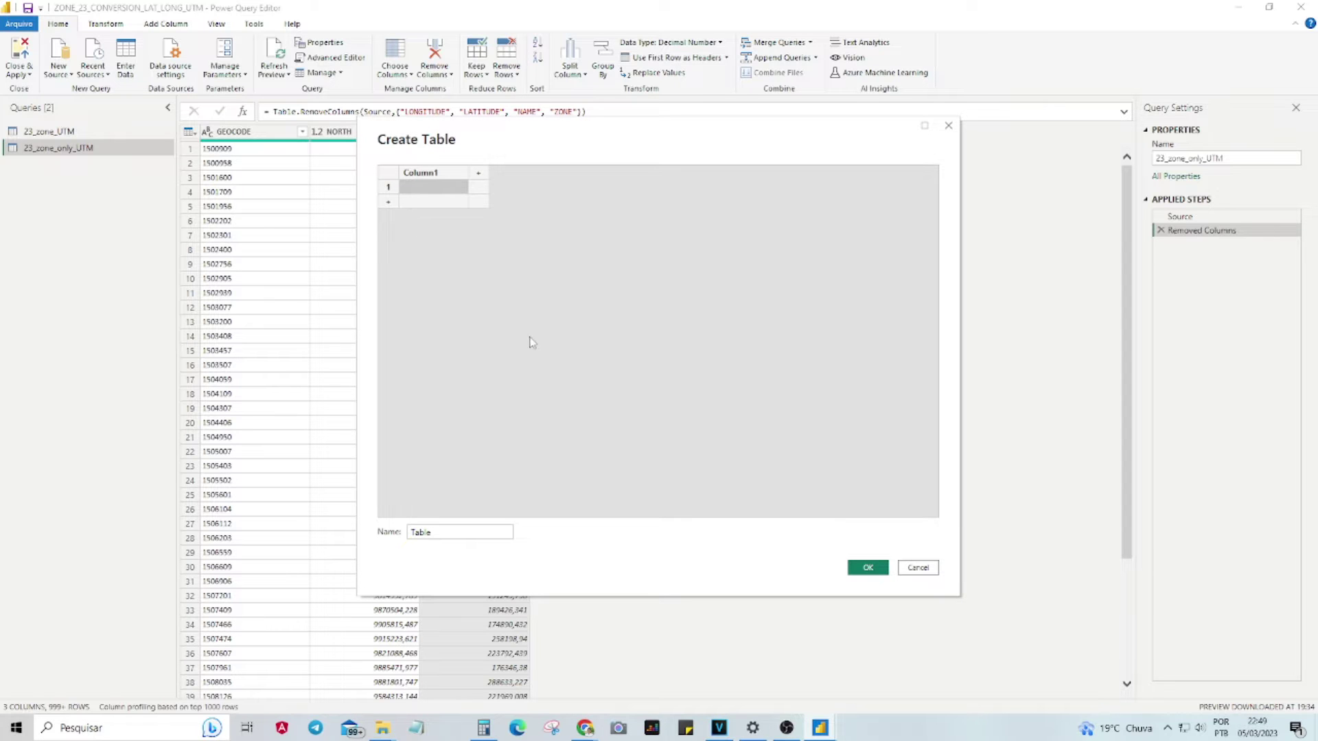
In the Chrome forum thread, select the reply's full M code block starting from 'let'
key("alt+Tab")
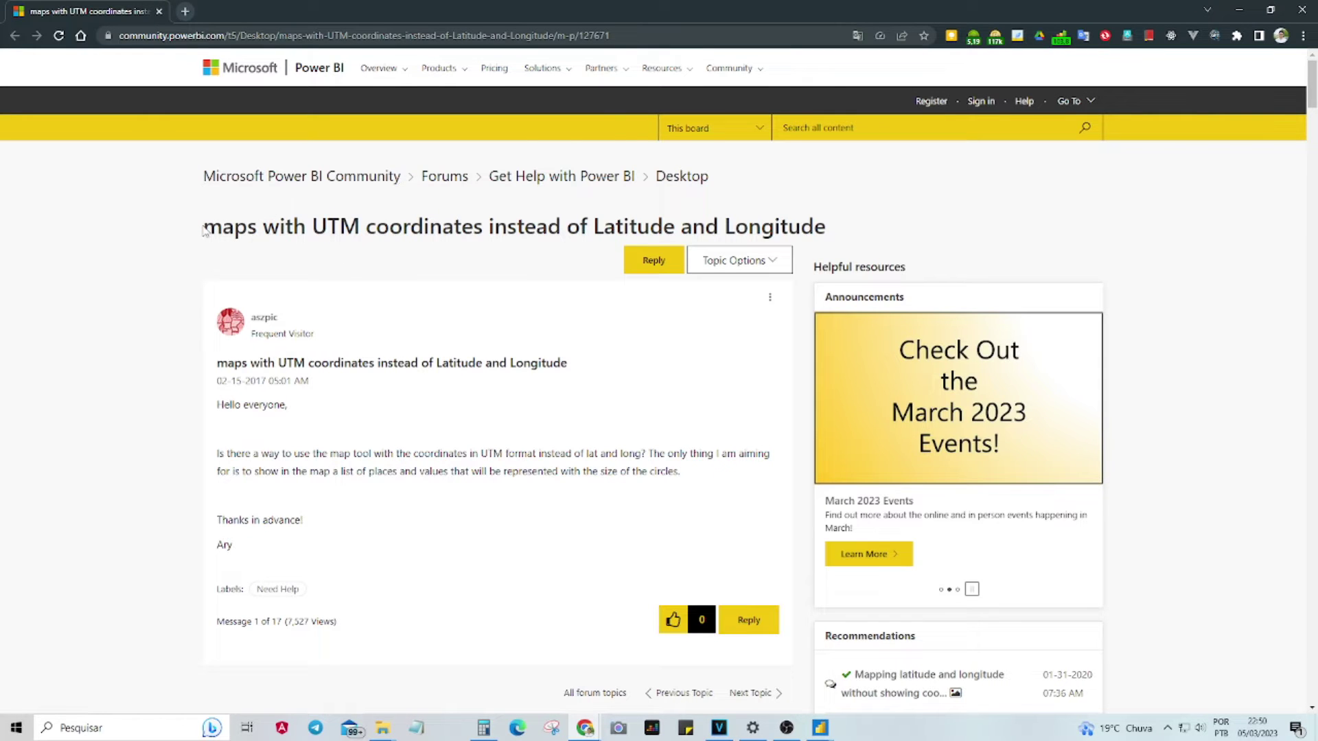
scroll(331, 289, "down", 10)
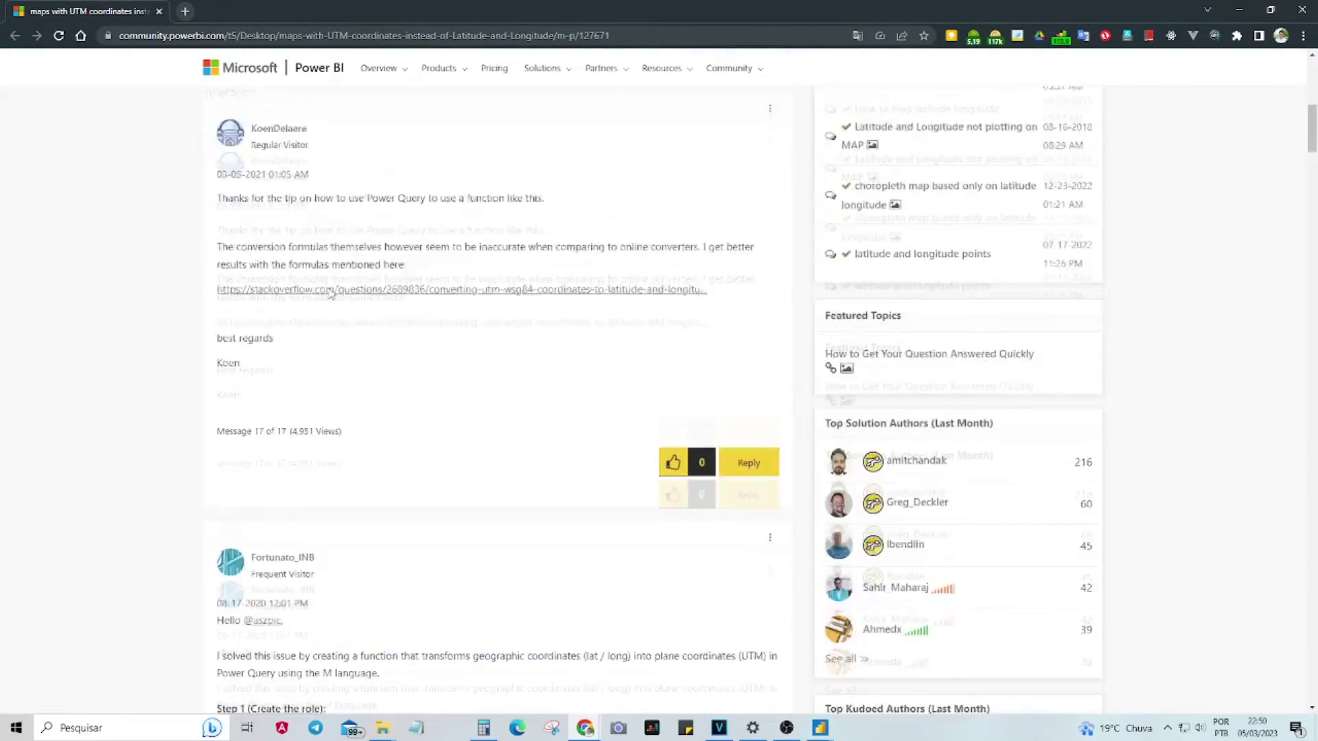
scroll(330, 293, "down", 5)
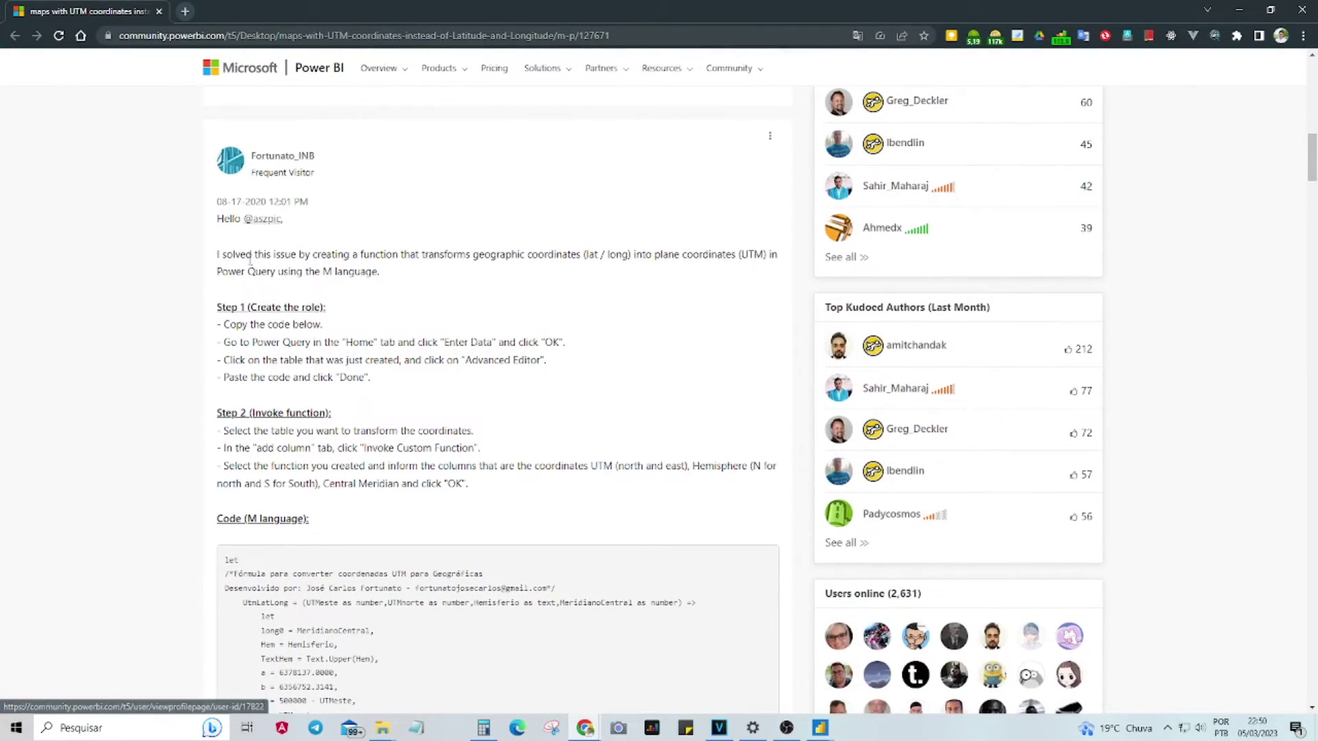
scroll(250, 262, "down", 5)
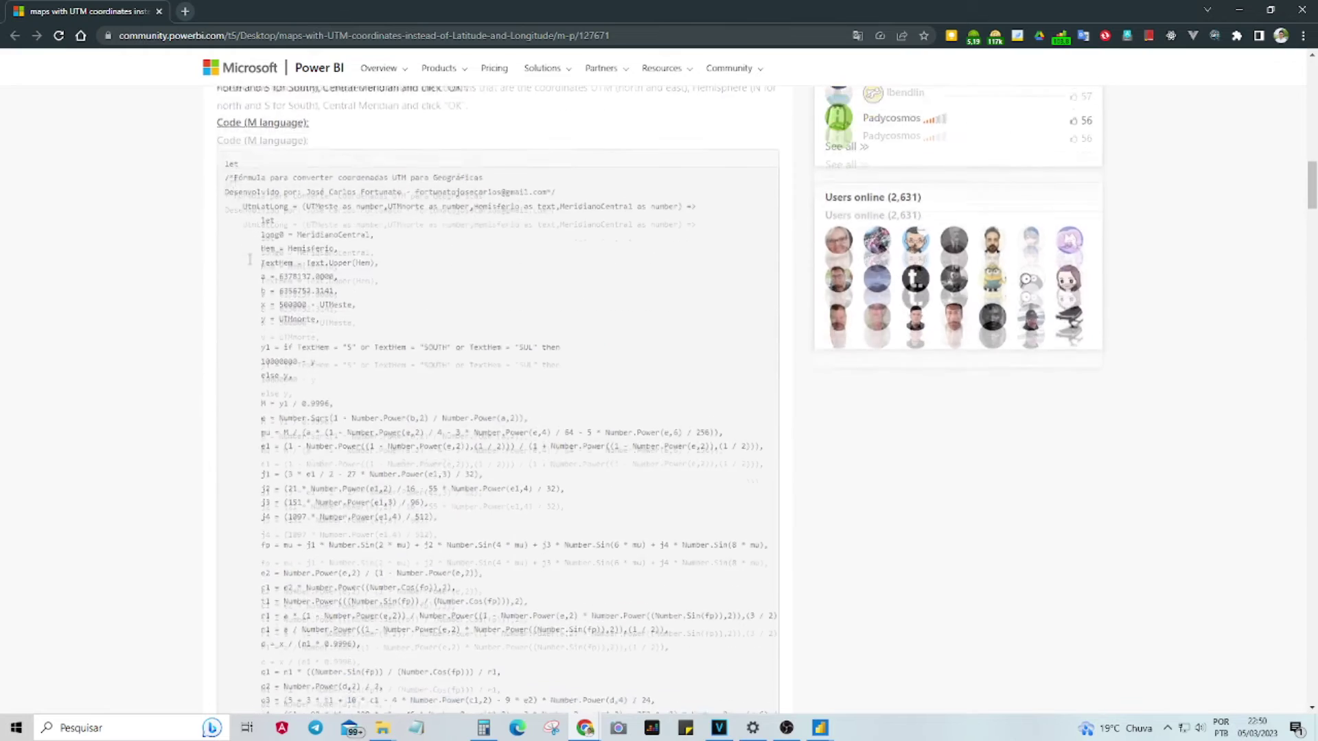
left_click_drag(227, 147, 285, 487)
scroll(433, 508, "down", 10)
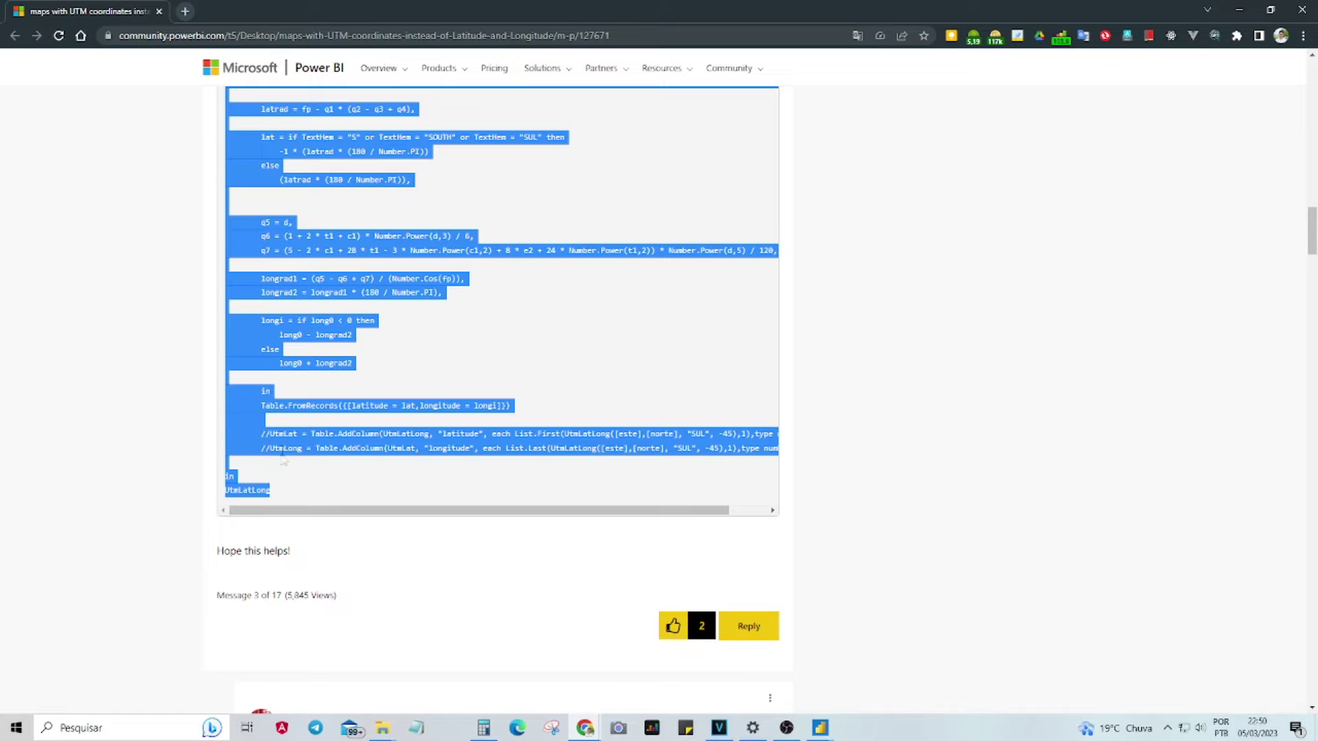
right_click(260, 444)
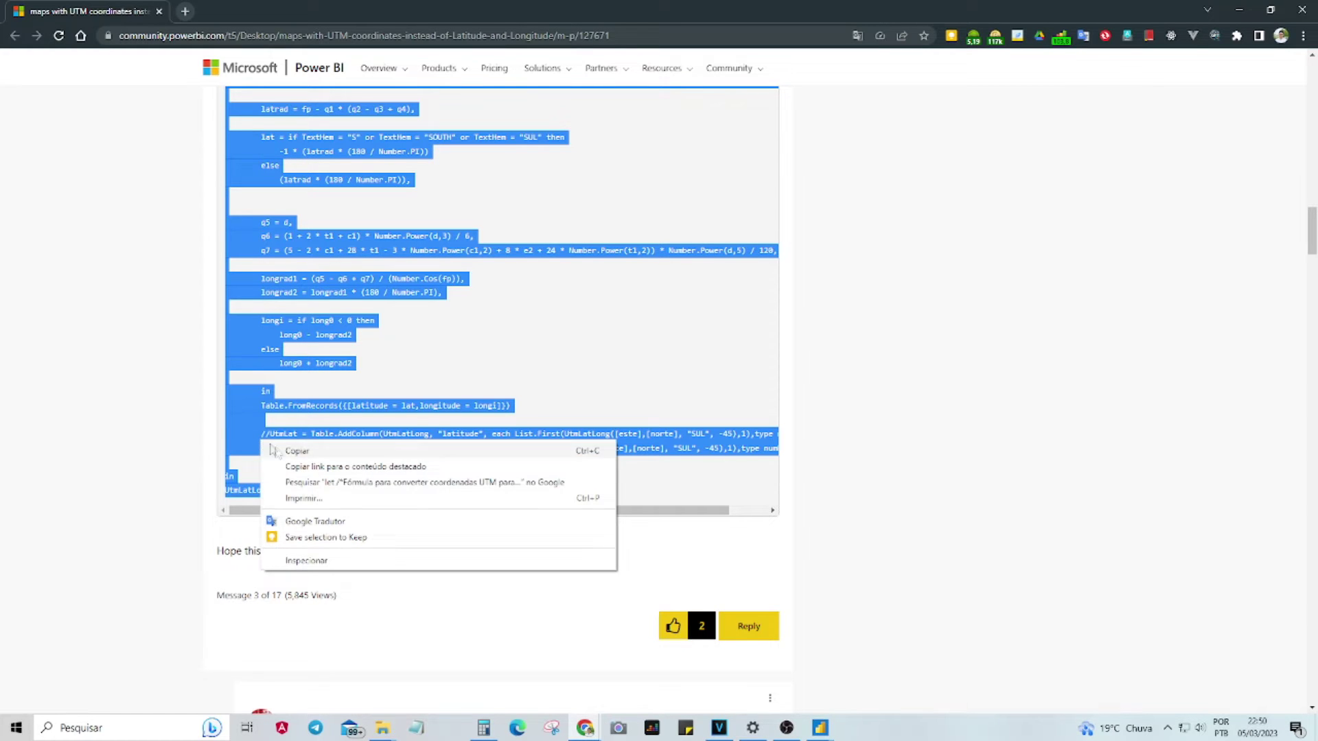
Copy the conversion code and create an empty Enter Data query named UtmToGeo
left_click(173, 439)
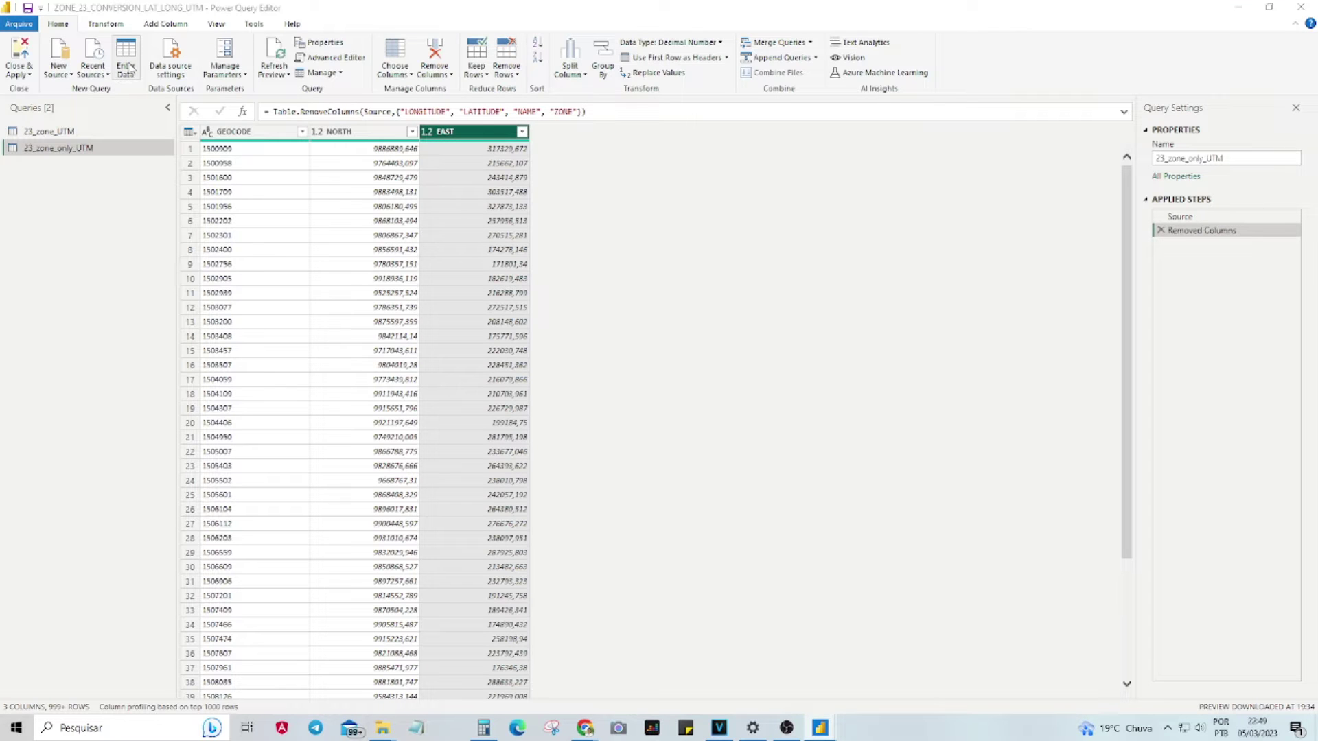
left_click(126, 65)
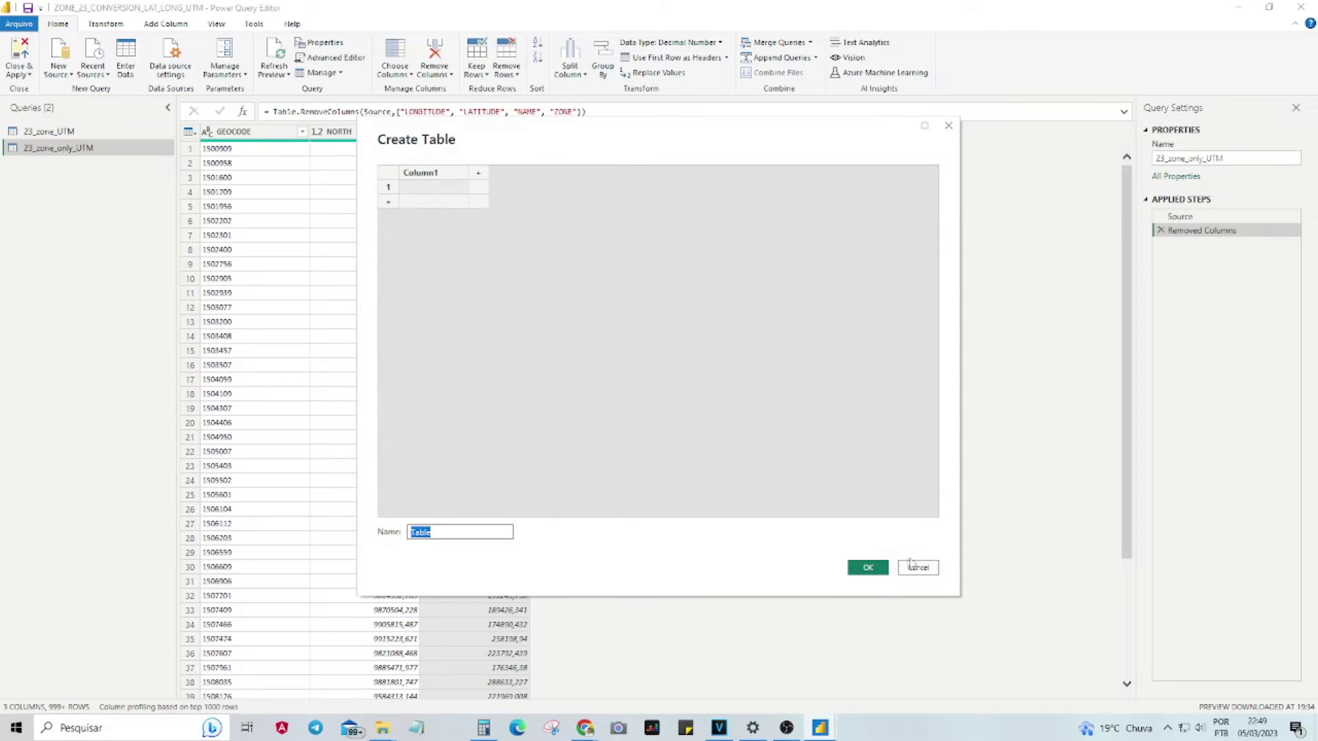
left_click(869, 570)
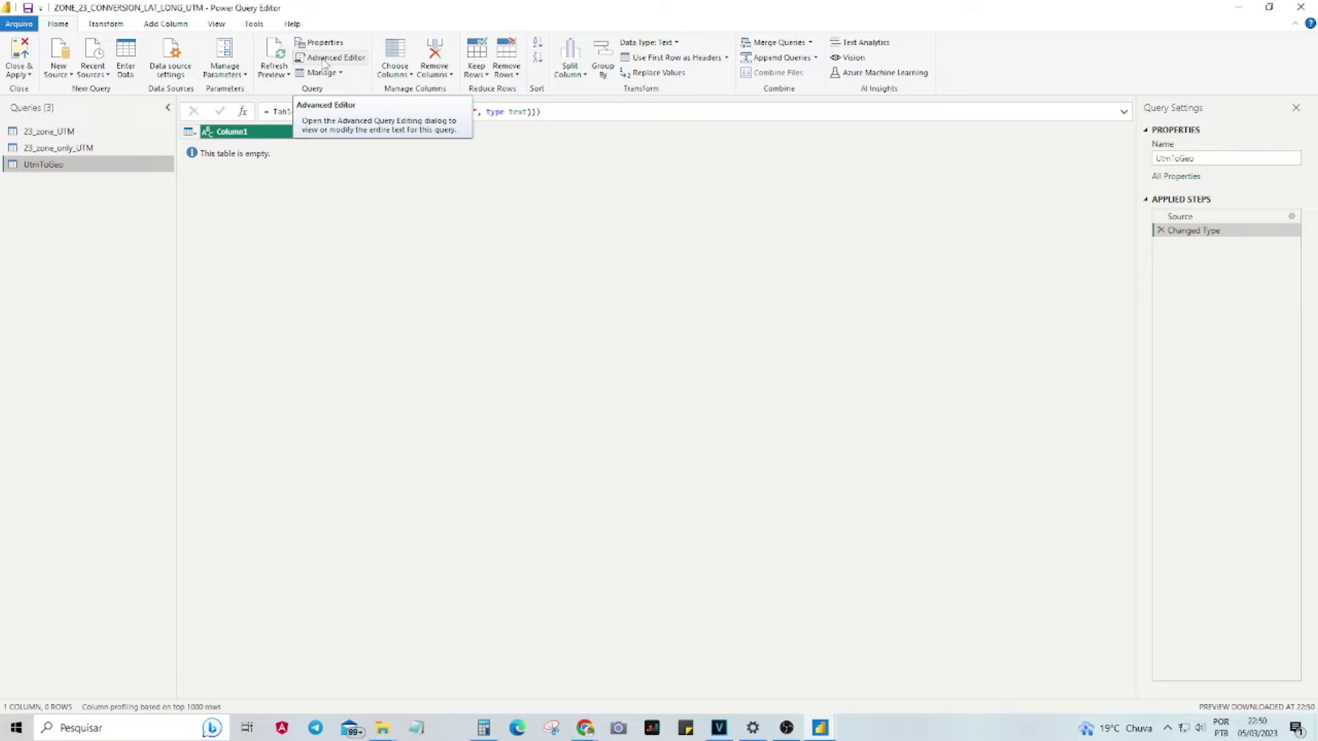
Replace all of UtmToGeo's code with the pasted conversion function in the Advanced Editor
left_click(324, 61)
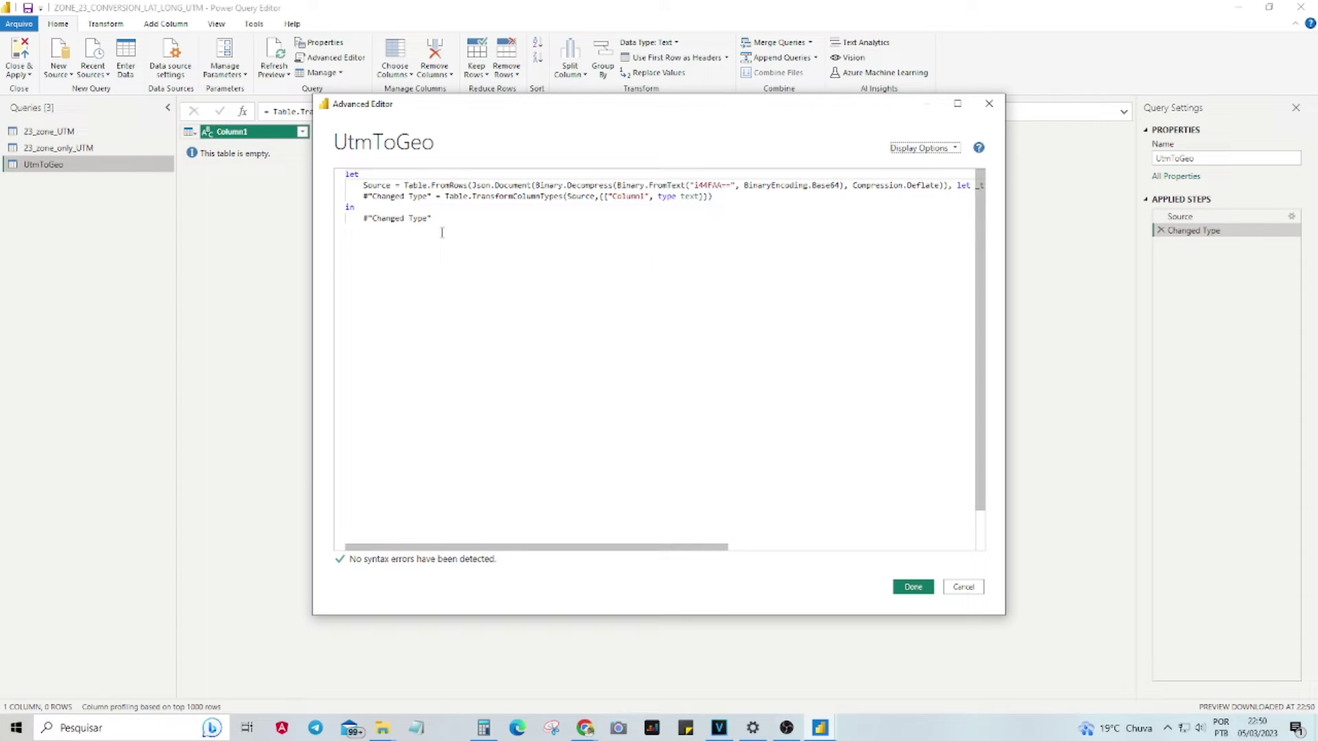
key("ctrl+a")
key("ctrl+v")
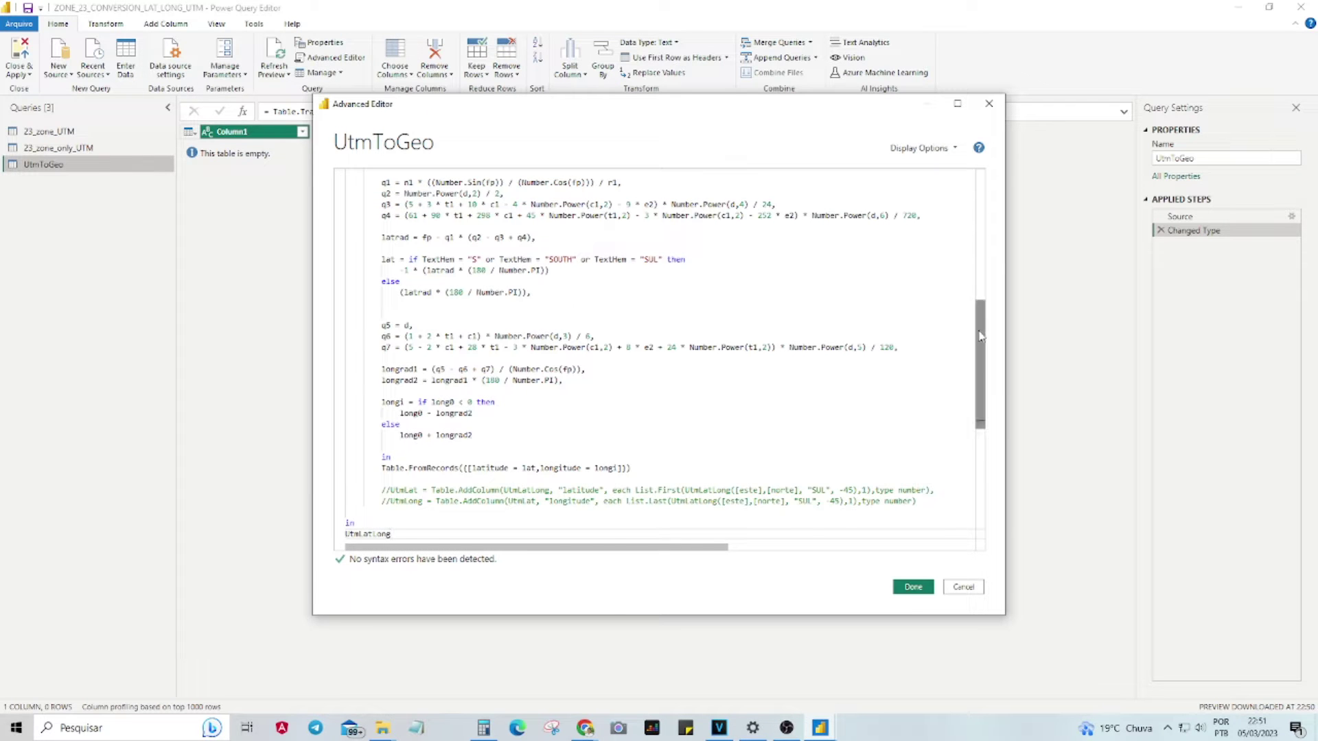
left_click_drag(980, 364, 980, 226)
left_click(913, 587)
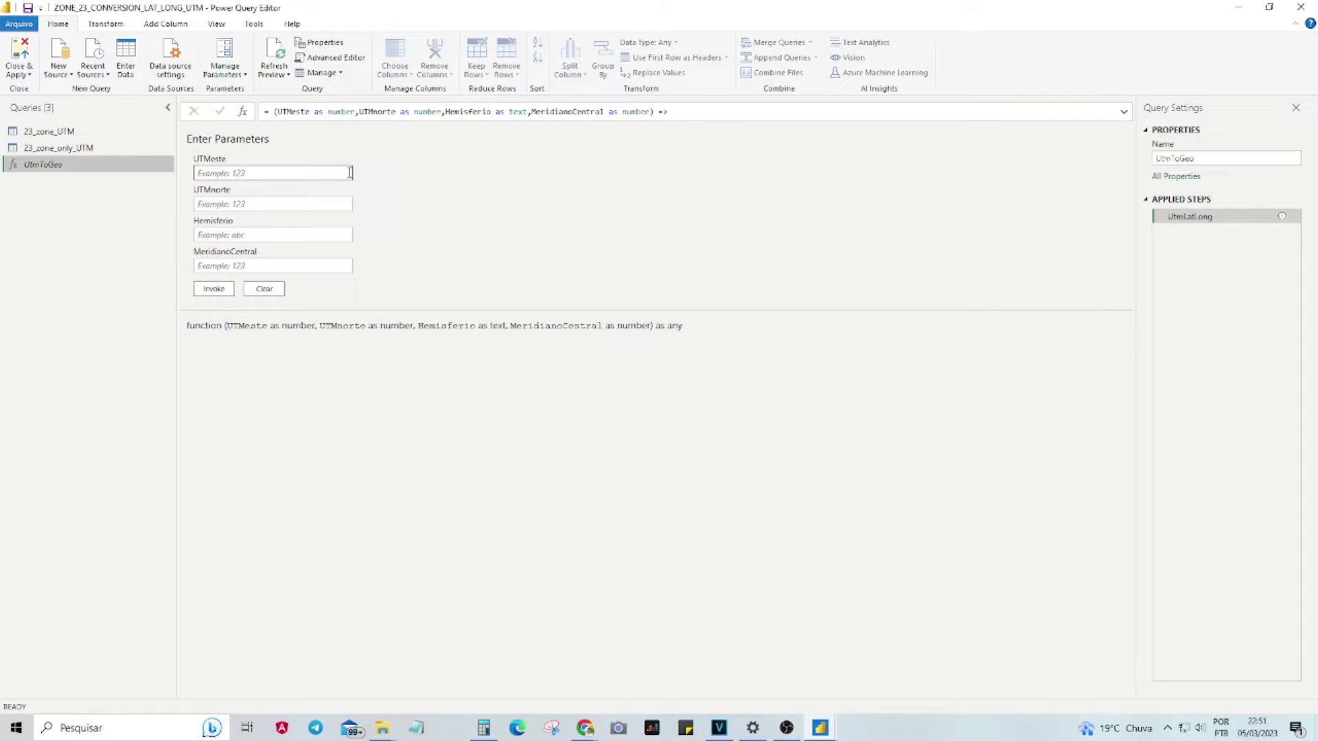
On the Add Column tab, select the 23_zone_only_UTM query to invoke a custom function
left_click(165, 24)
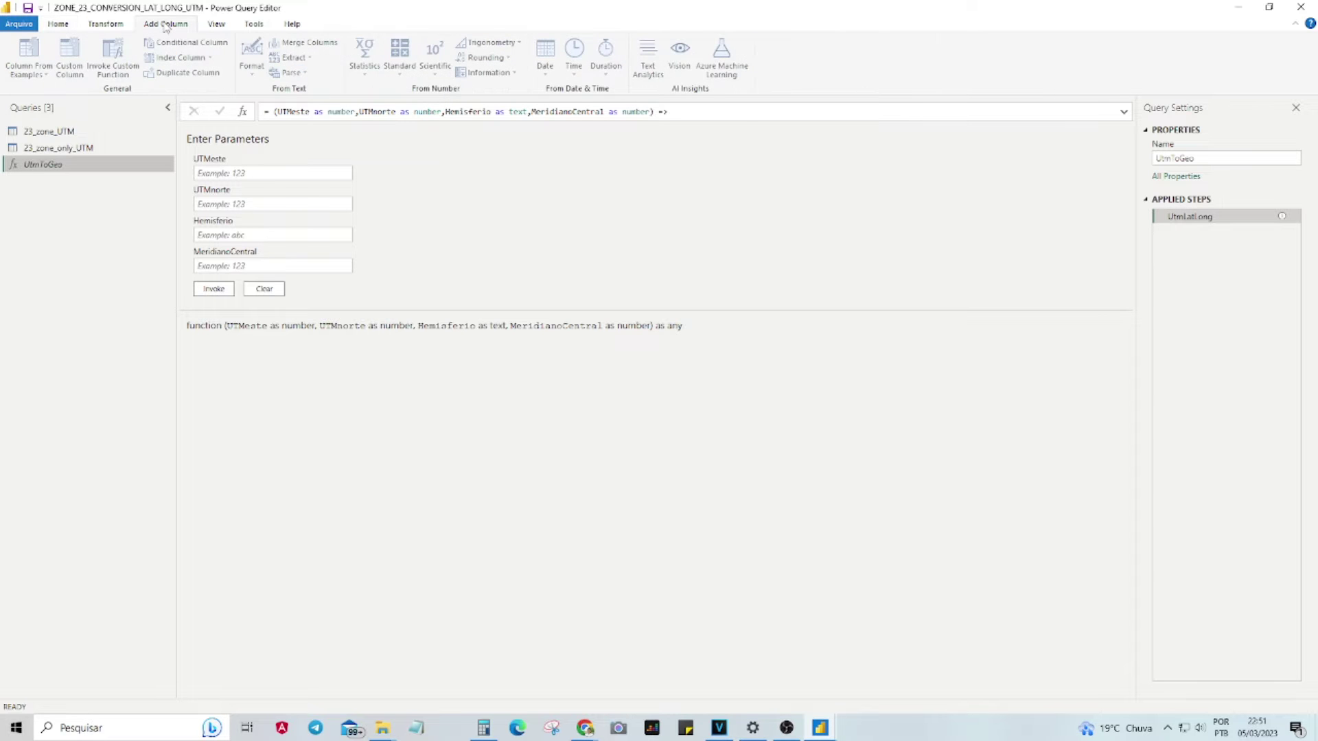
left_click(68, 148)
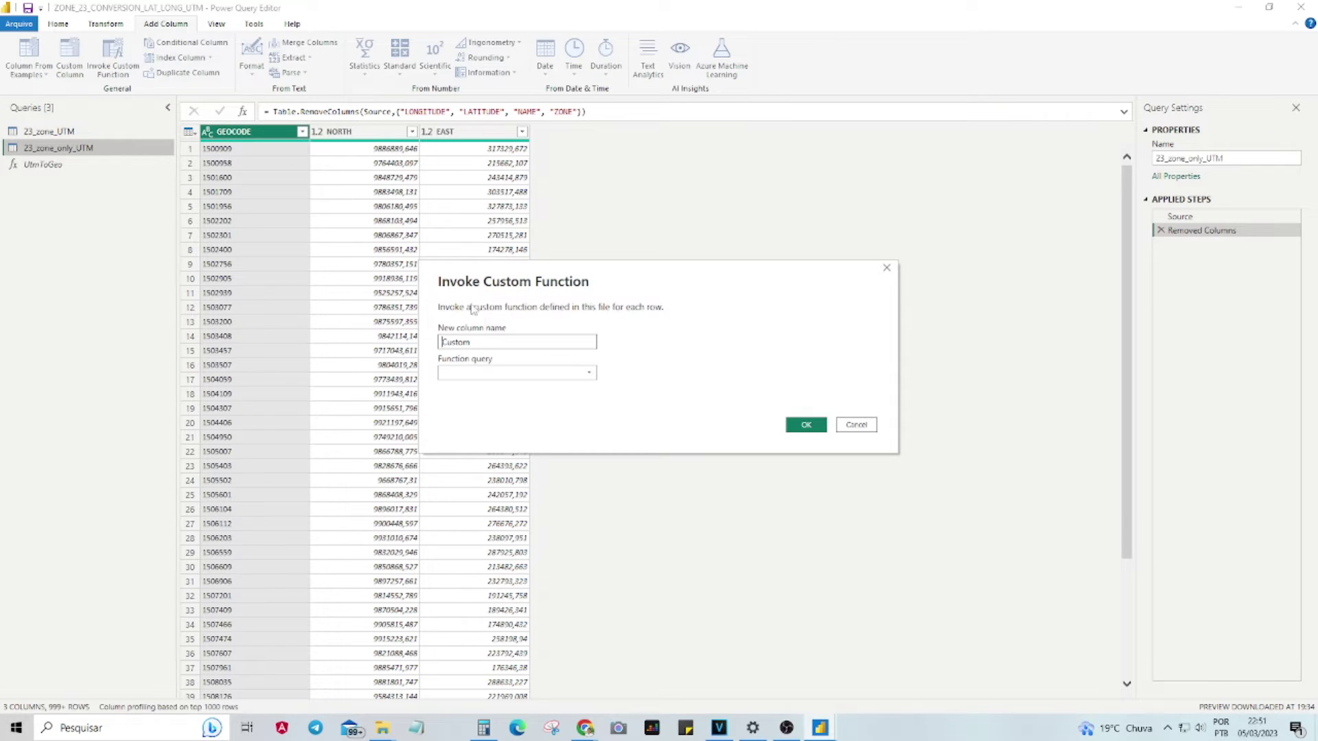
Name the new column Geo and choose UtmToGeo as the function query
double_click(483, 343)
type("Geo")
left_click(588, 377)
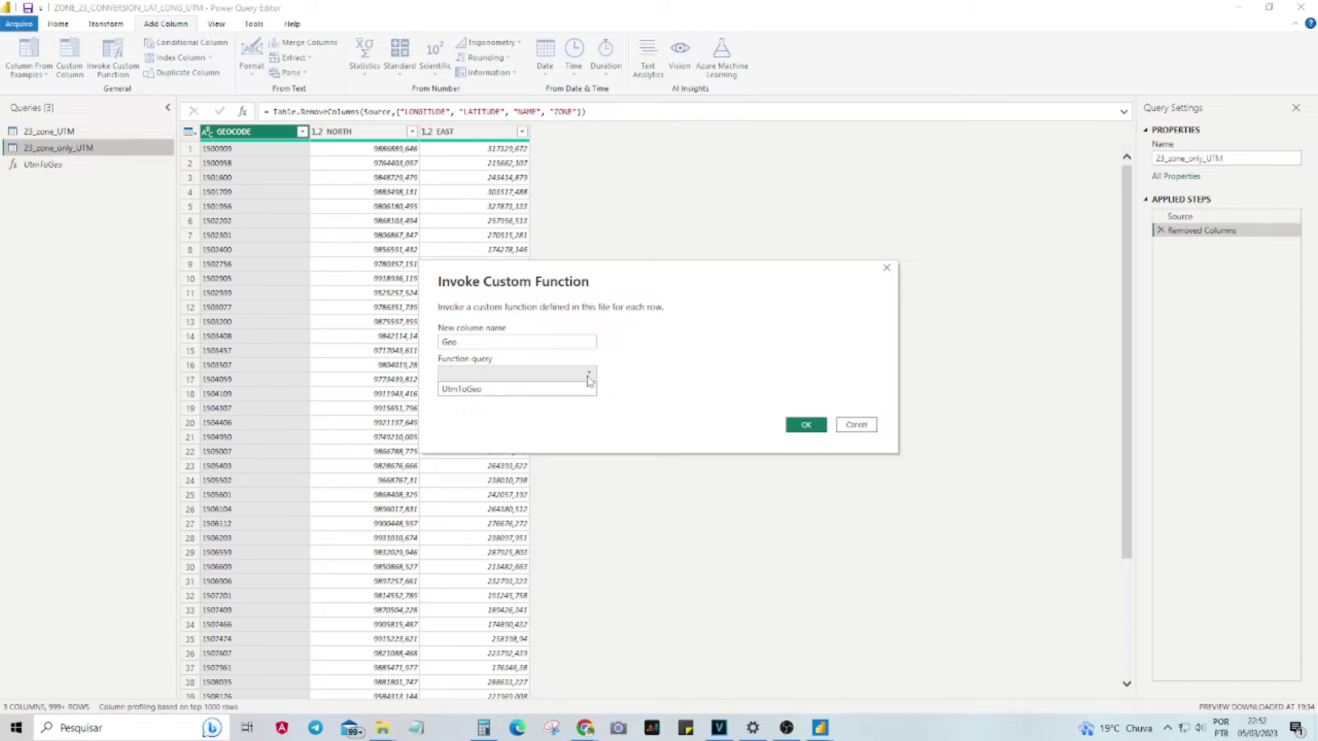
left_click(518, 390)
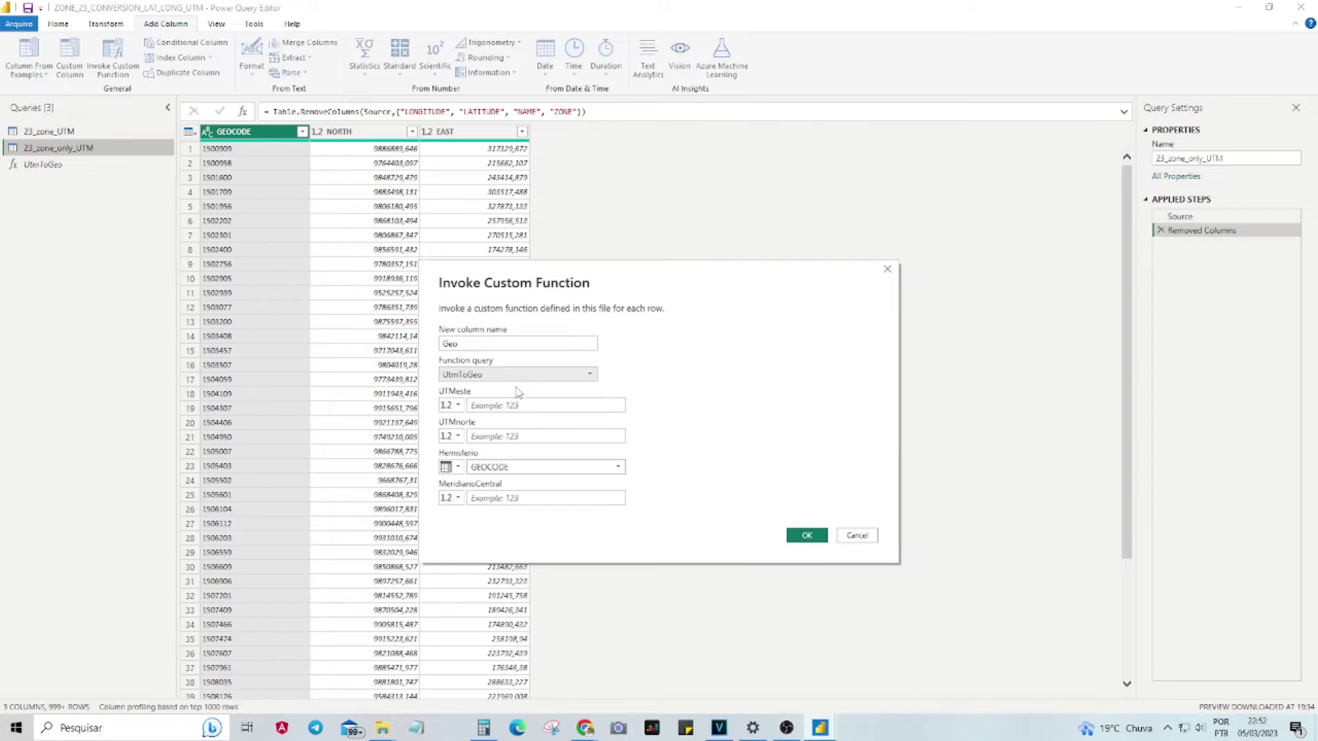
Map the EAST column to UTMeste and the NORTH column to UTMnorte
left_click(494, 405)
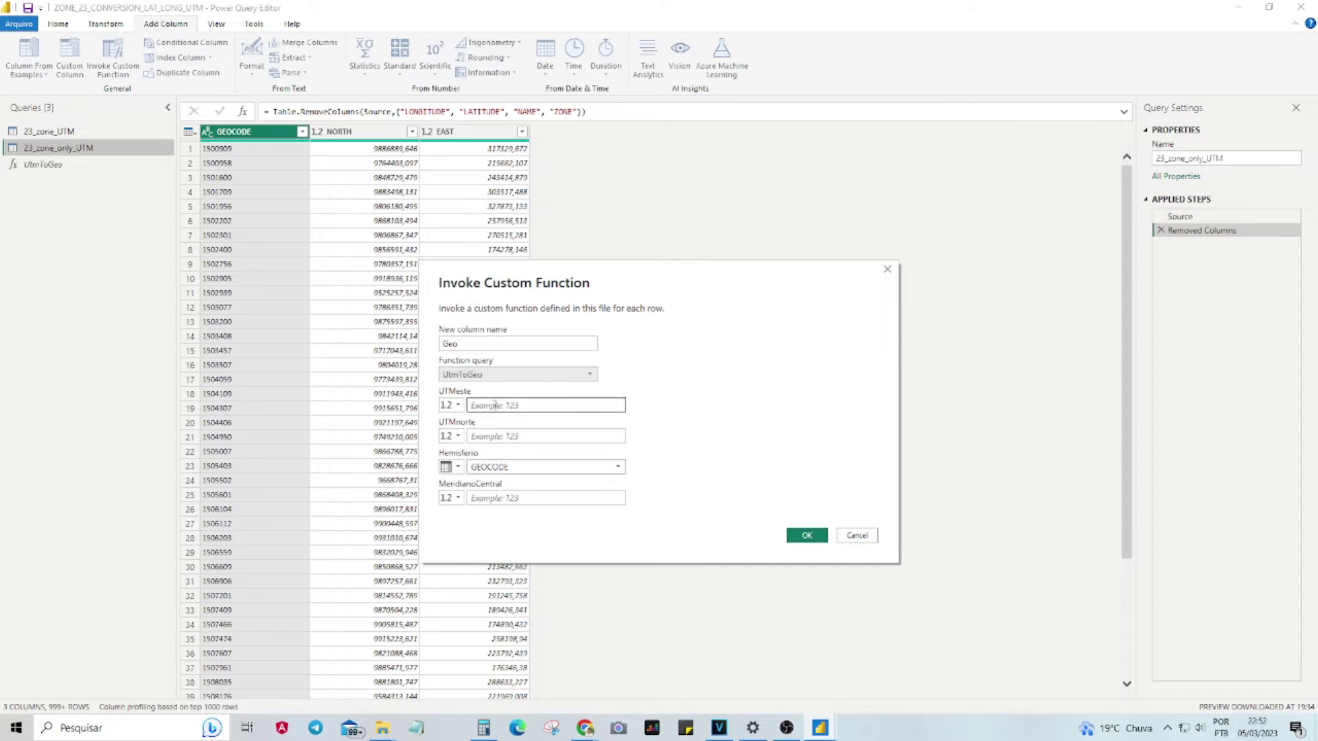
left_click(455, 405)
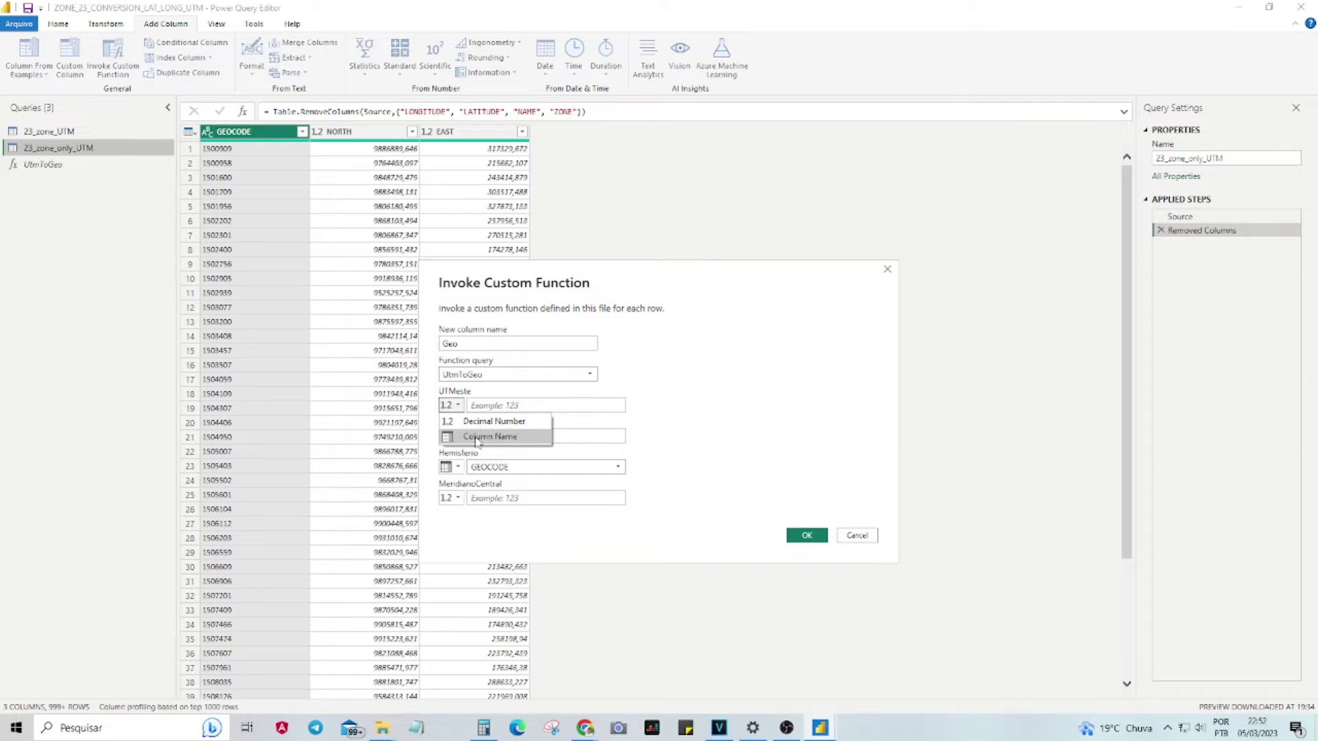
left_click(478, 437)
left_click(517, 407)
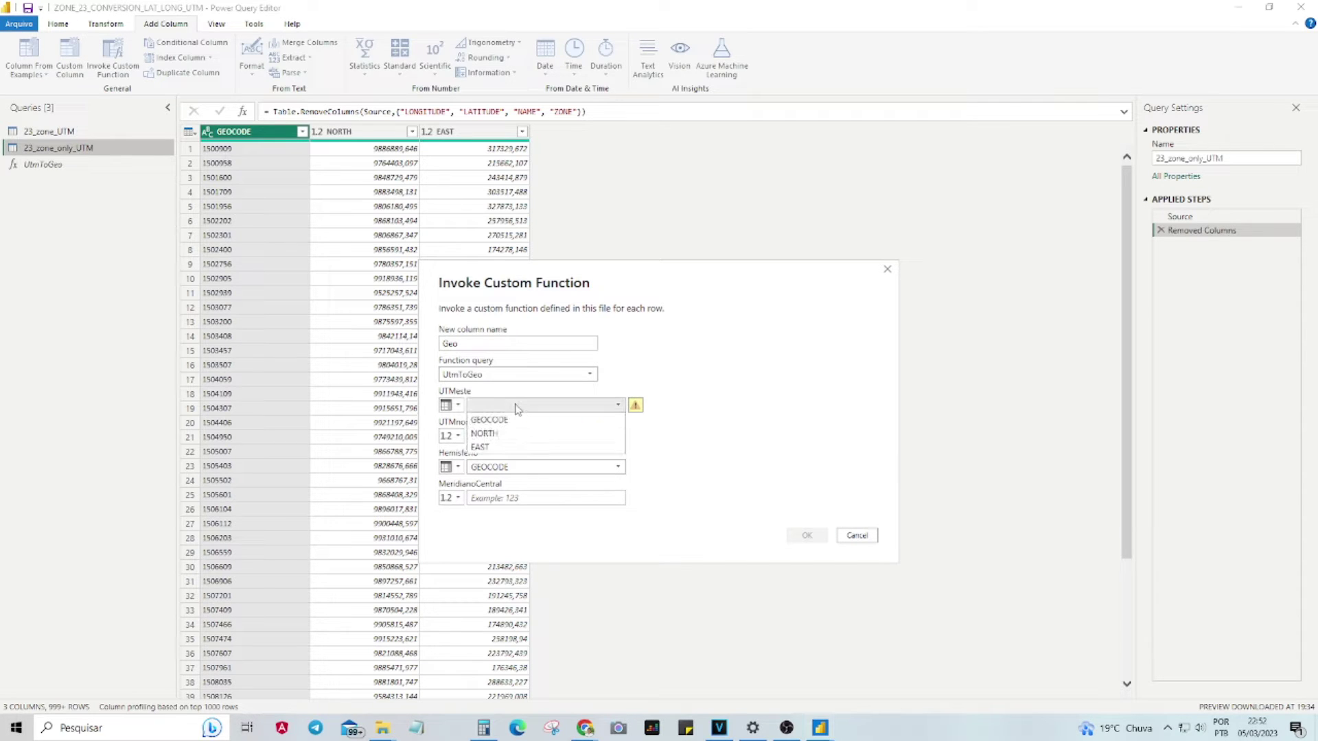
left_click(488, 448)
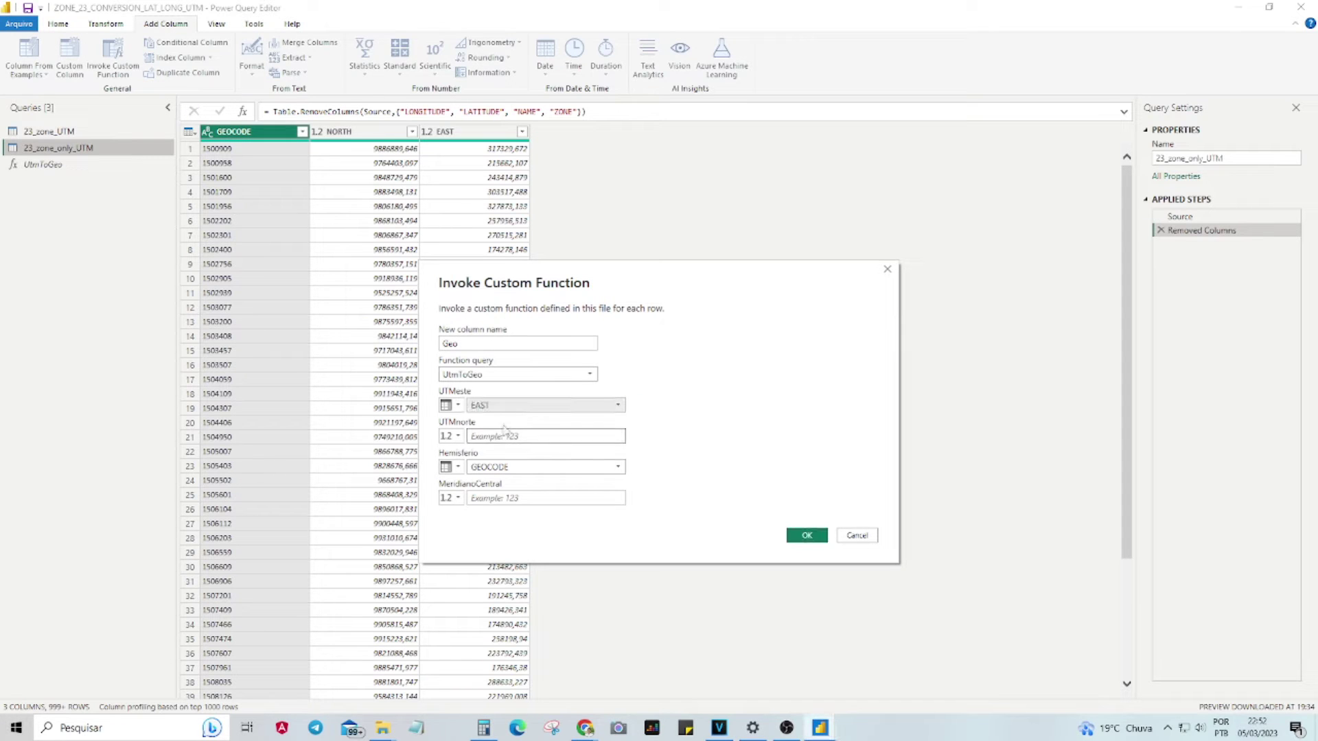
left_click(453, 436)
left_click(470, 467)
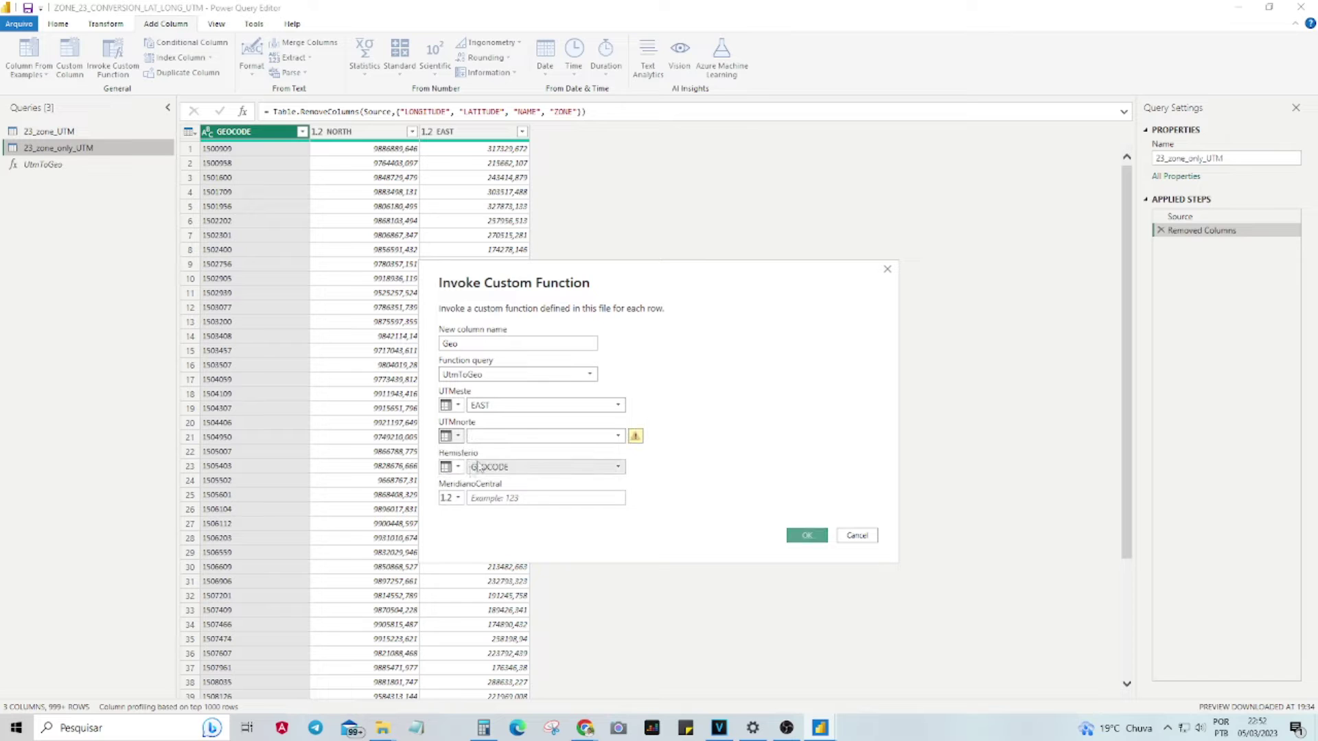
left_click(503, 437)
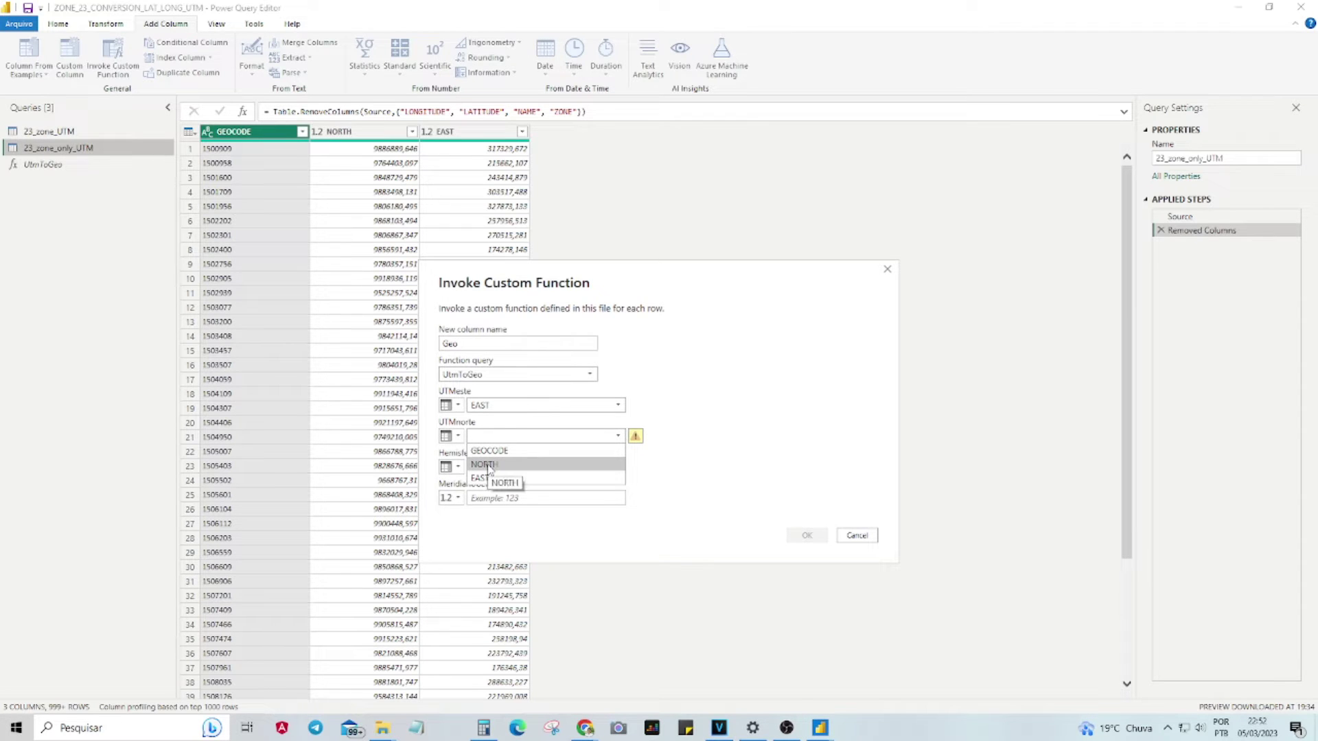
left_click(486, 464)
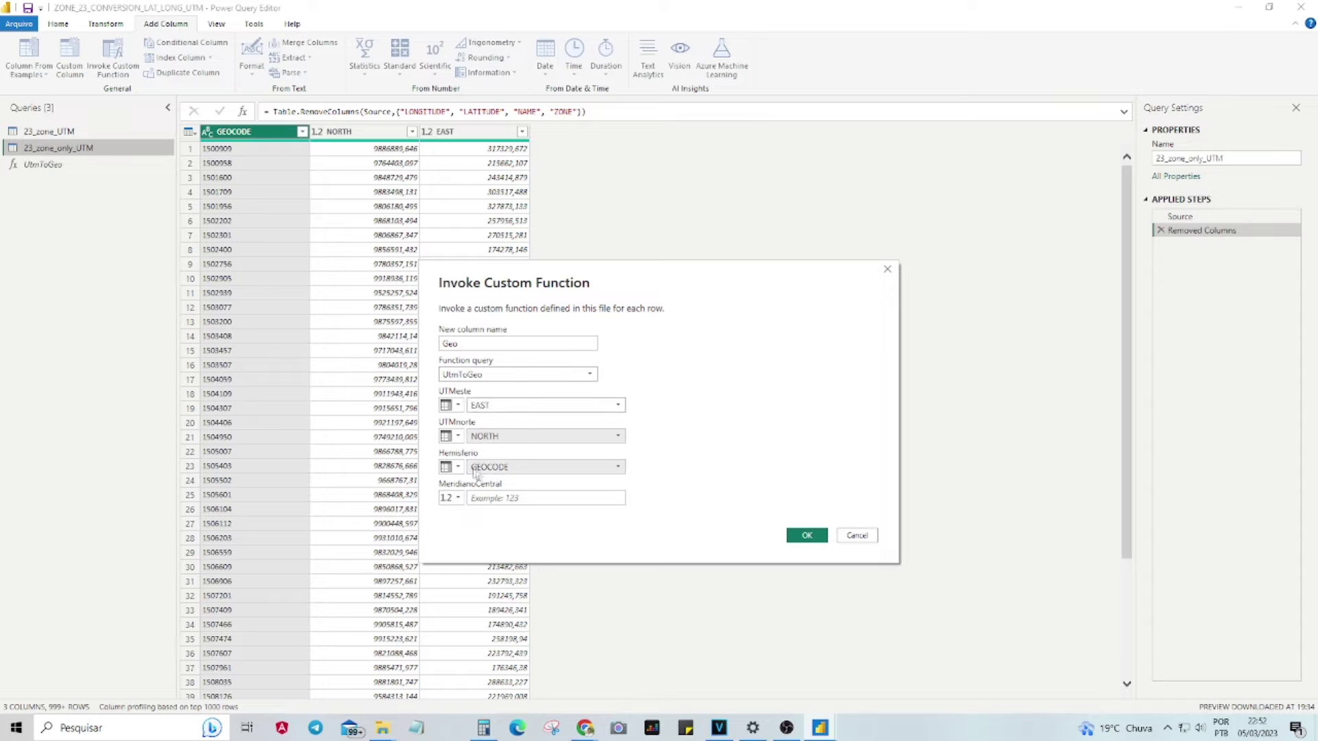
Set Hemisferio to text 'S' and MeridianoCentral to decimal -45, then add the column
left_click(459, 468)
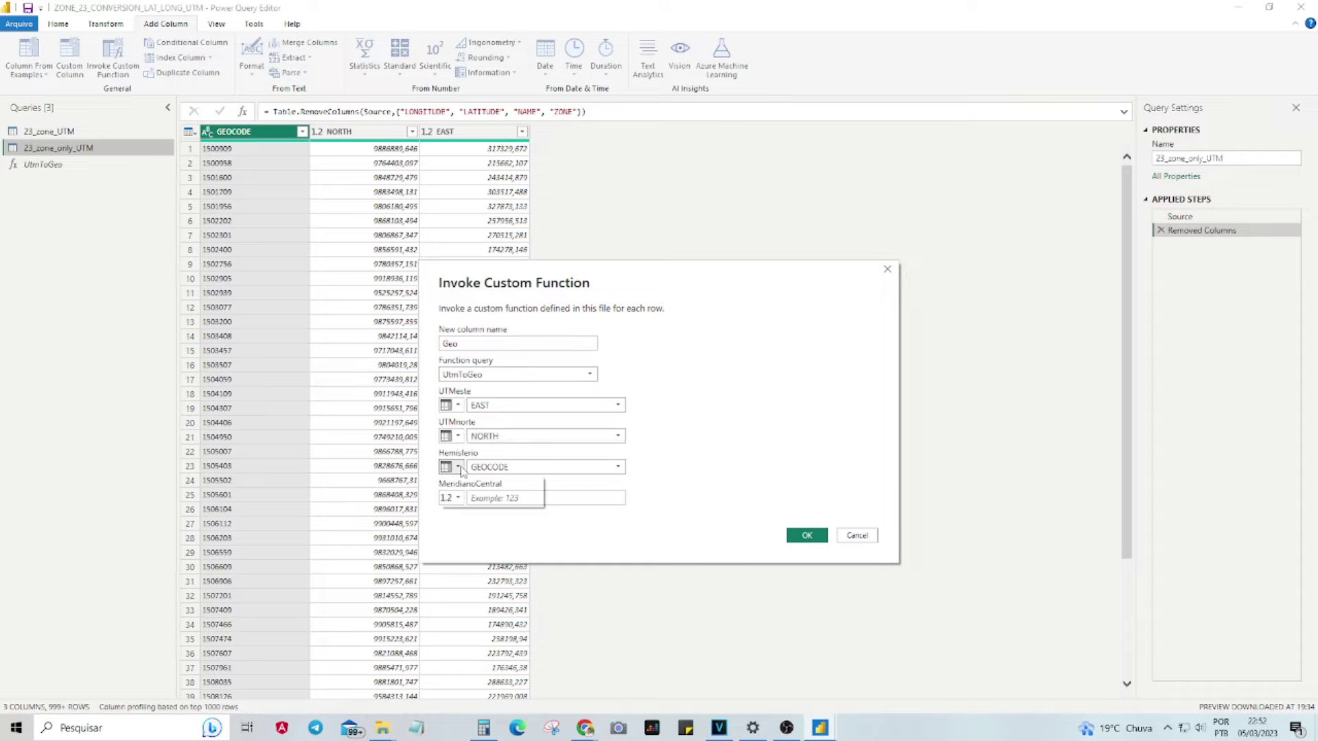
left_click(474, 484)
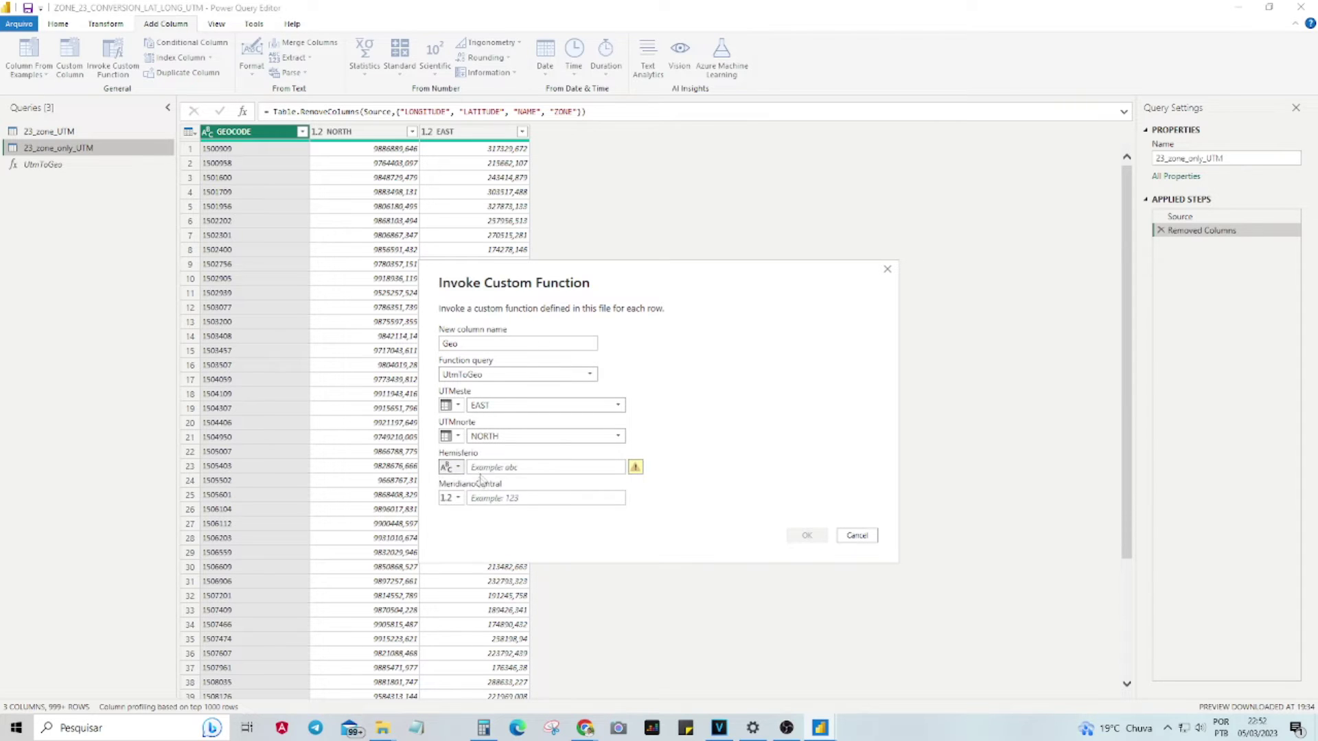
left_click(483, 467)
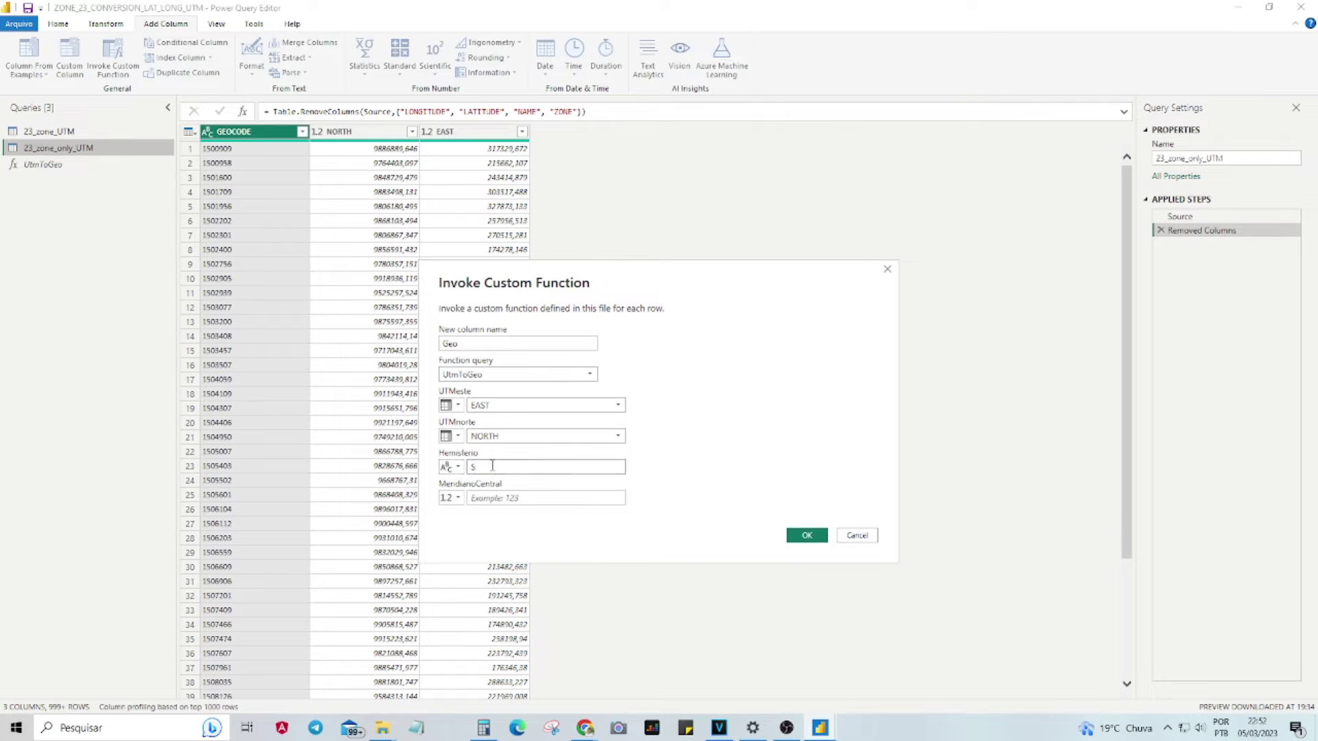
left_click(506, 498)
left_click(458, 499)
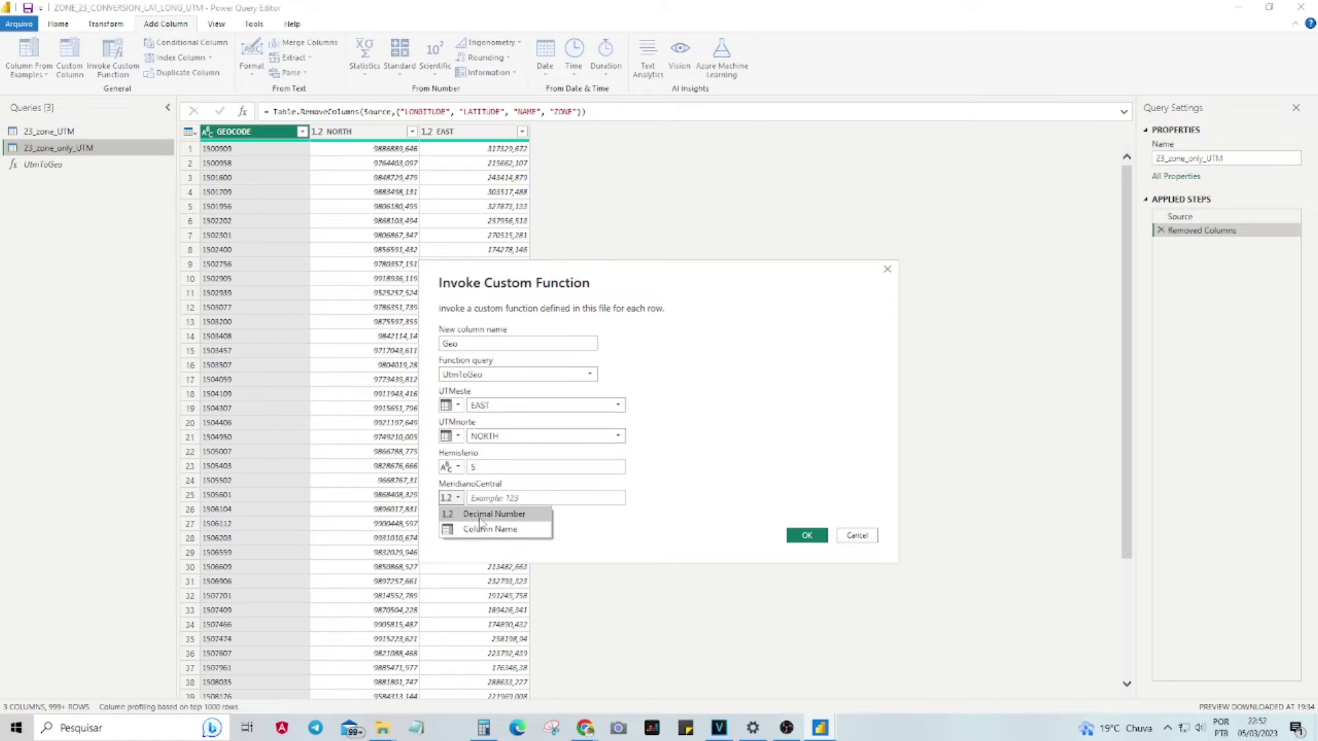
left_click(481, 515)
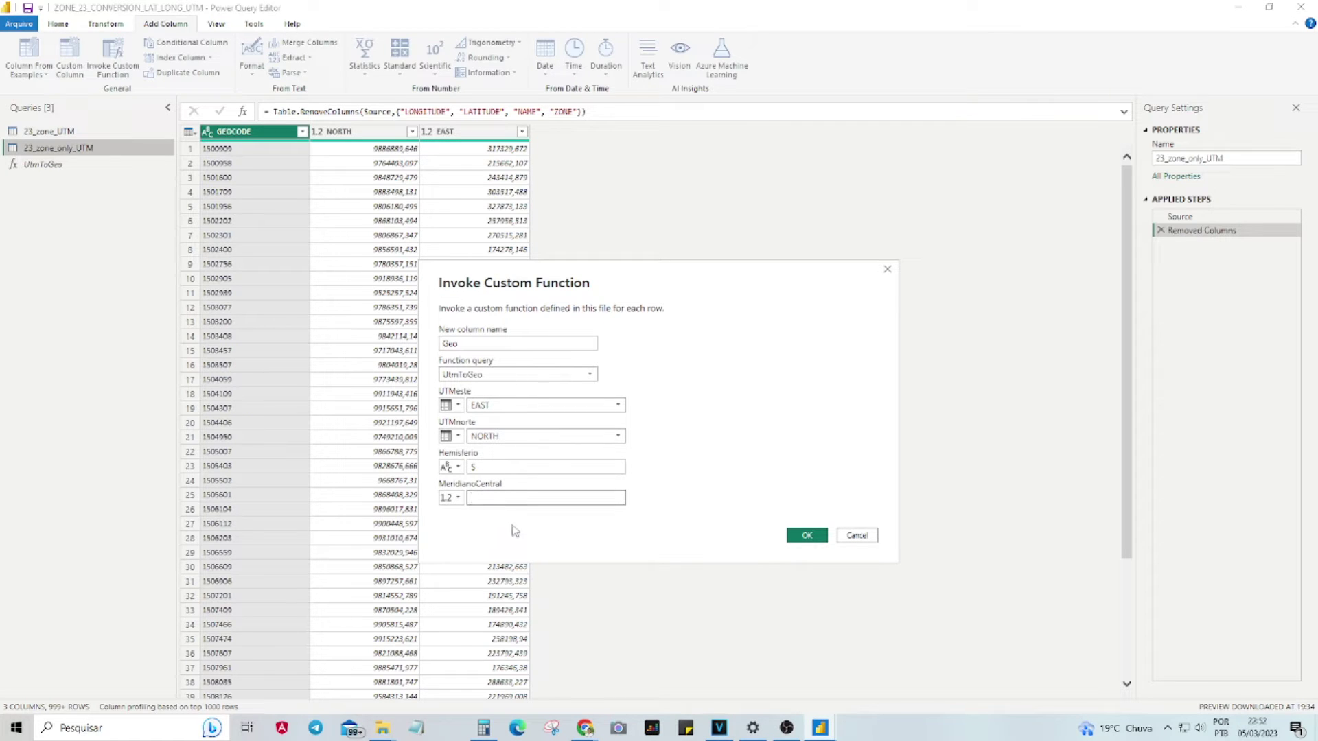
type("-45")
left_click(805, 536)
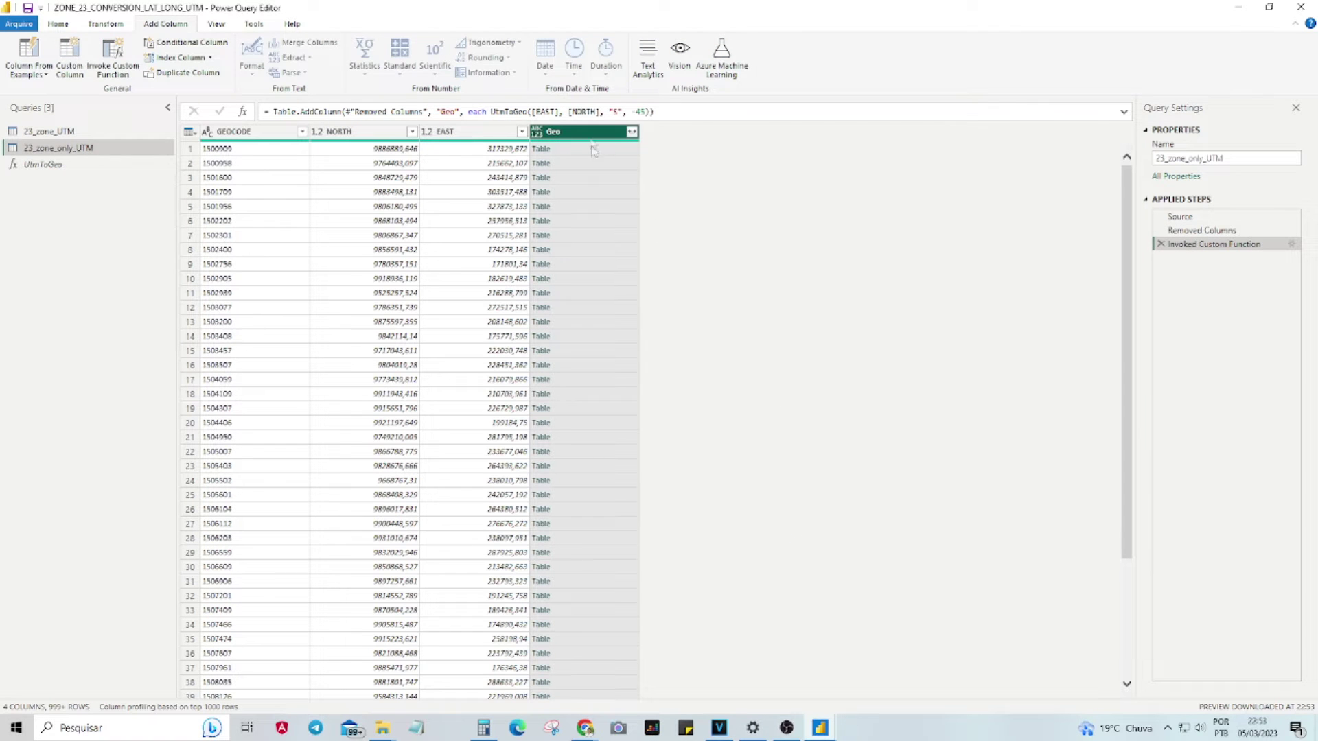
Expand Geo into latitude and longitude columns without the original column name prefix
left_click(631, 132)
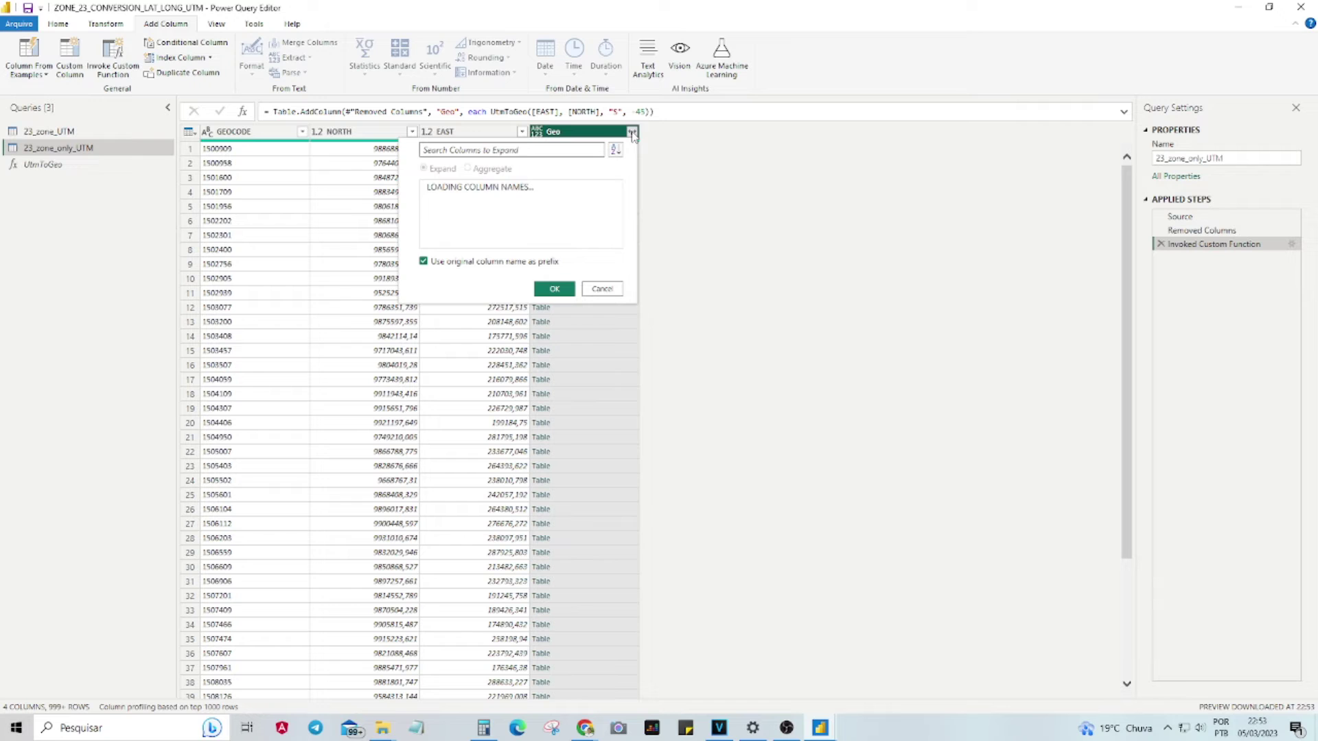
left_click(424, 262)
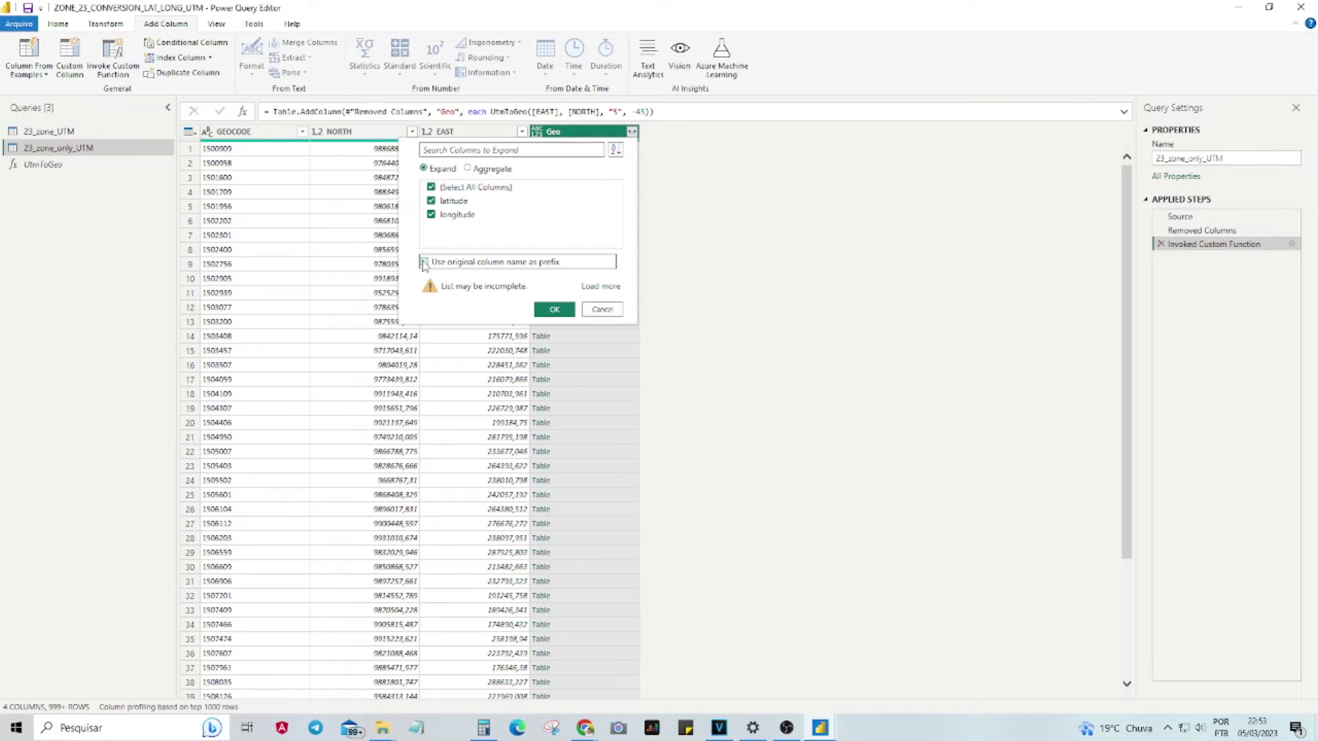
left_click(554, 310)
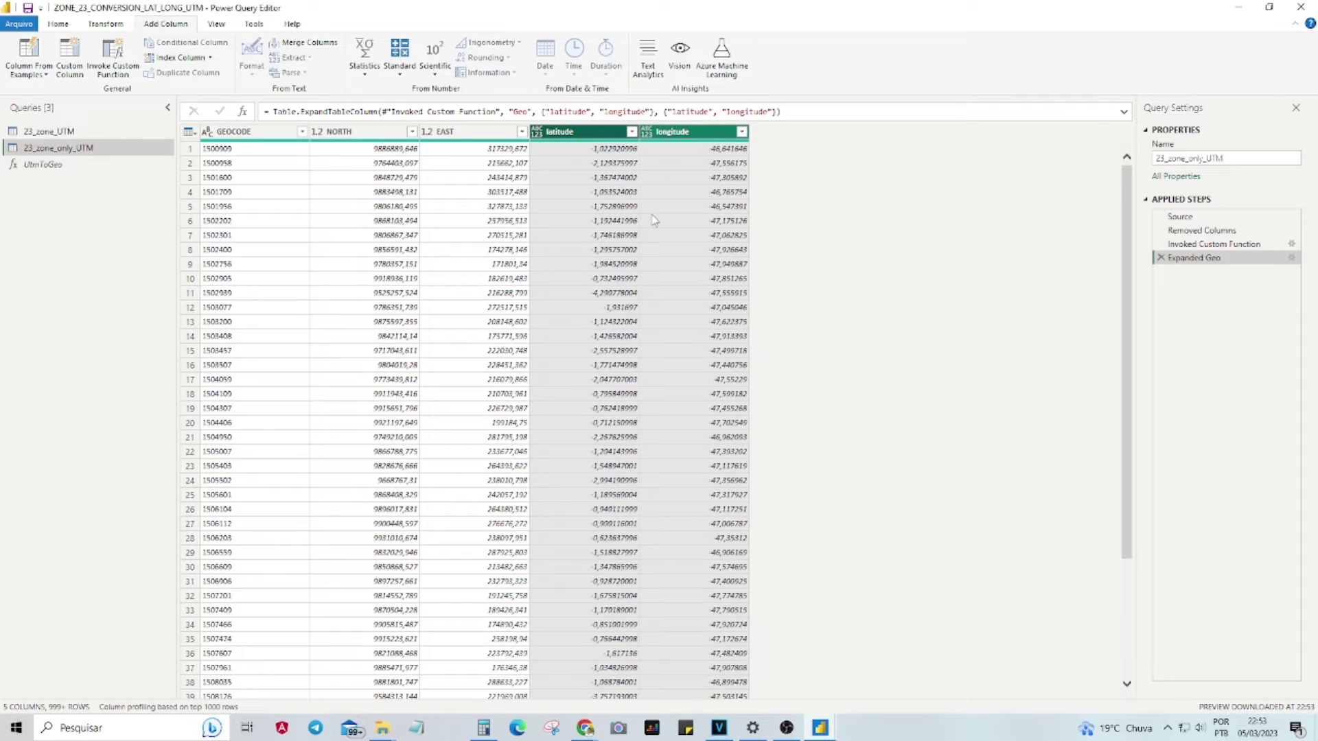
scroll(666, 162, "down", 3)
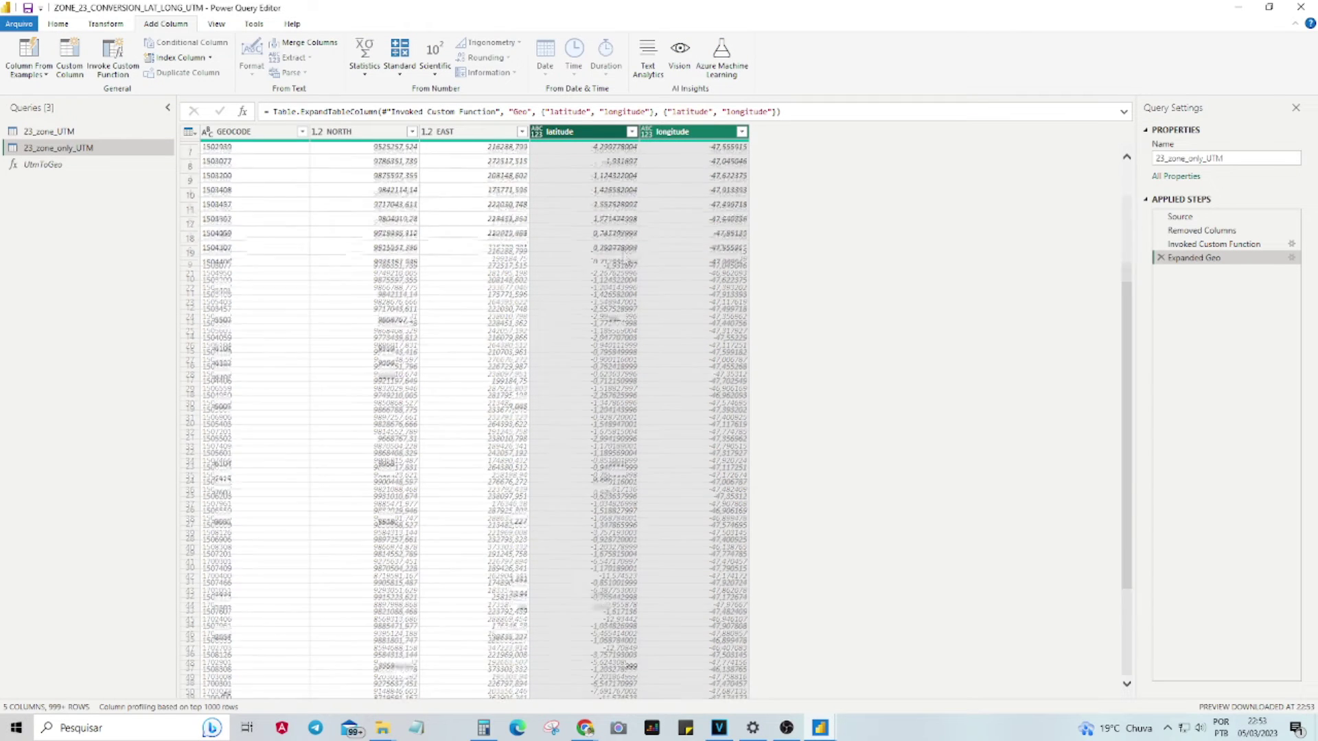
scroll(625, 259, "up", 2)
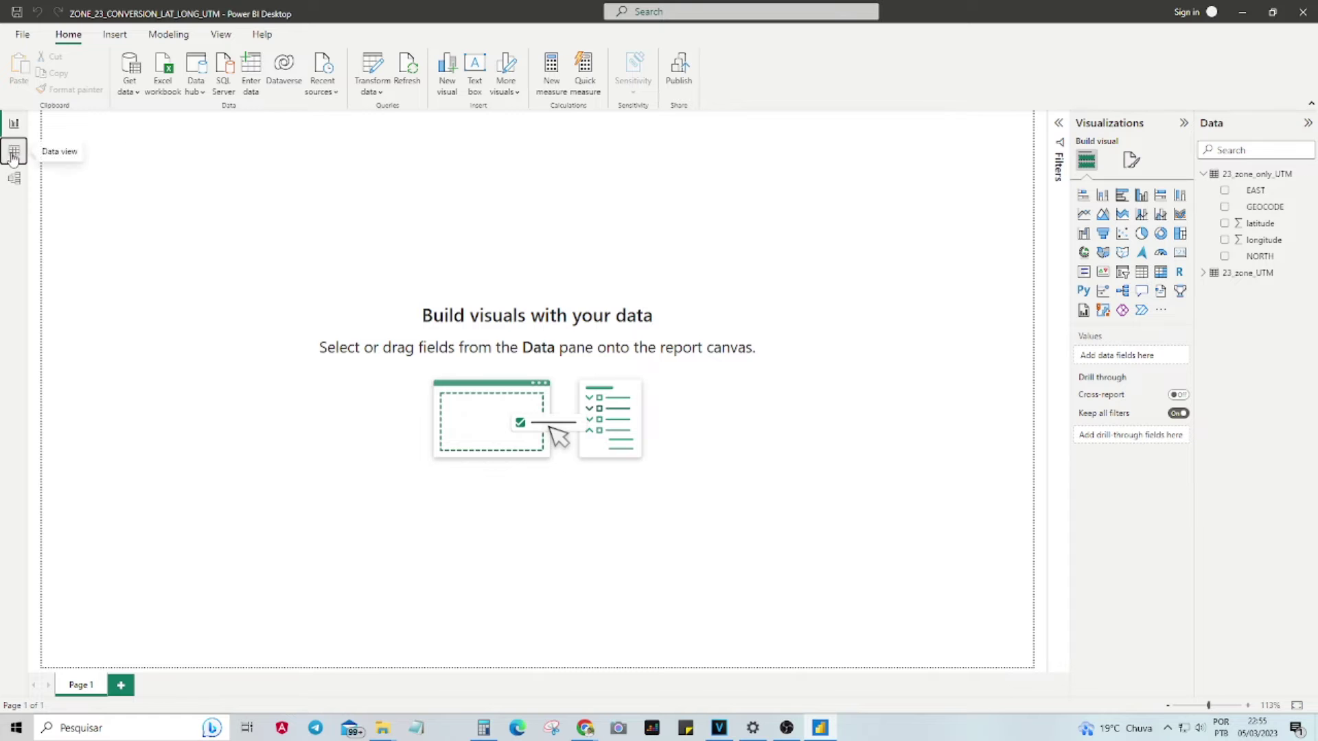
In Data view, set latitude to Don't summarize with the Latitude data category
left_click(13, 159)
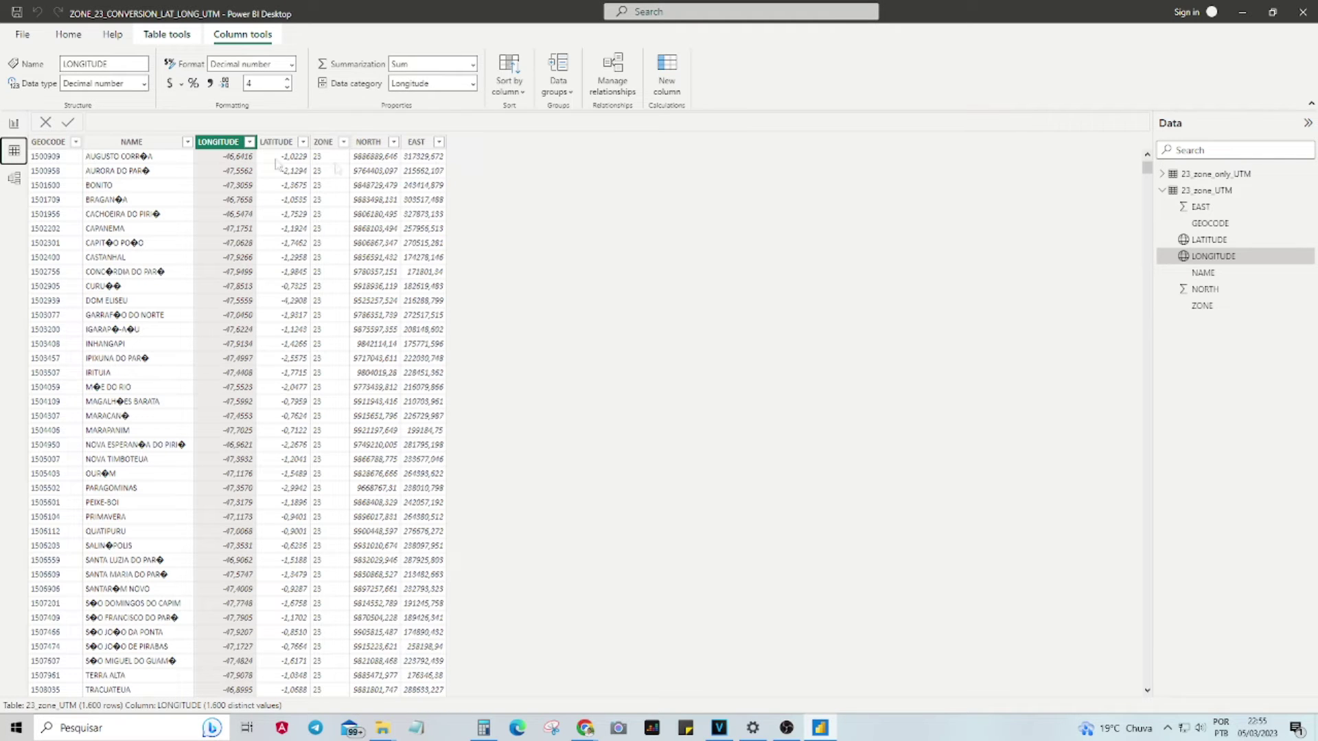
left_click(1192, 177)
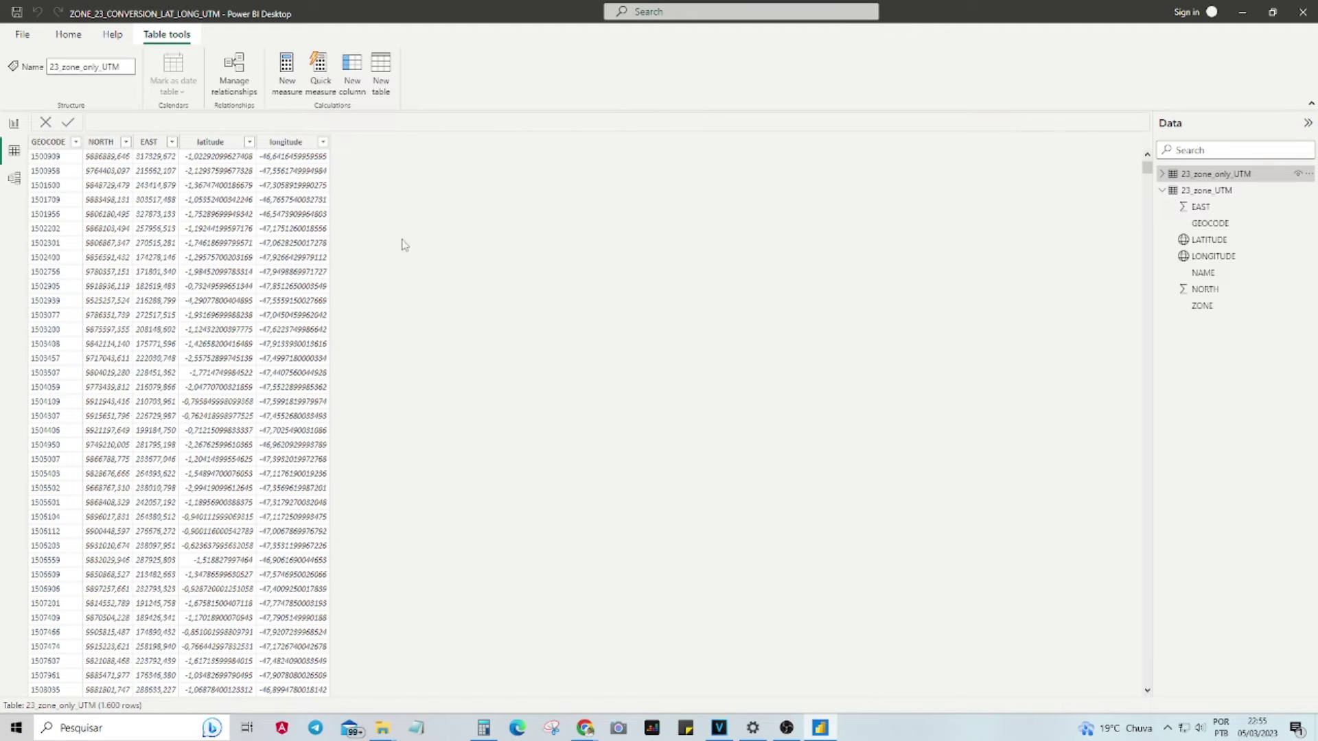
left_click(201, 142)
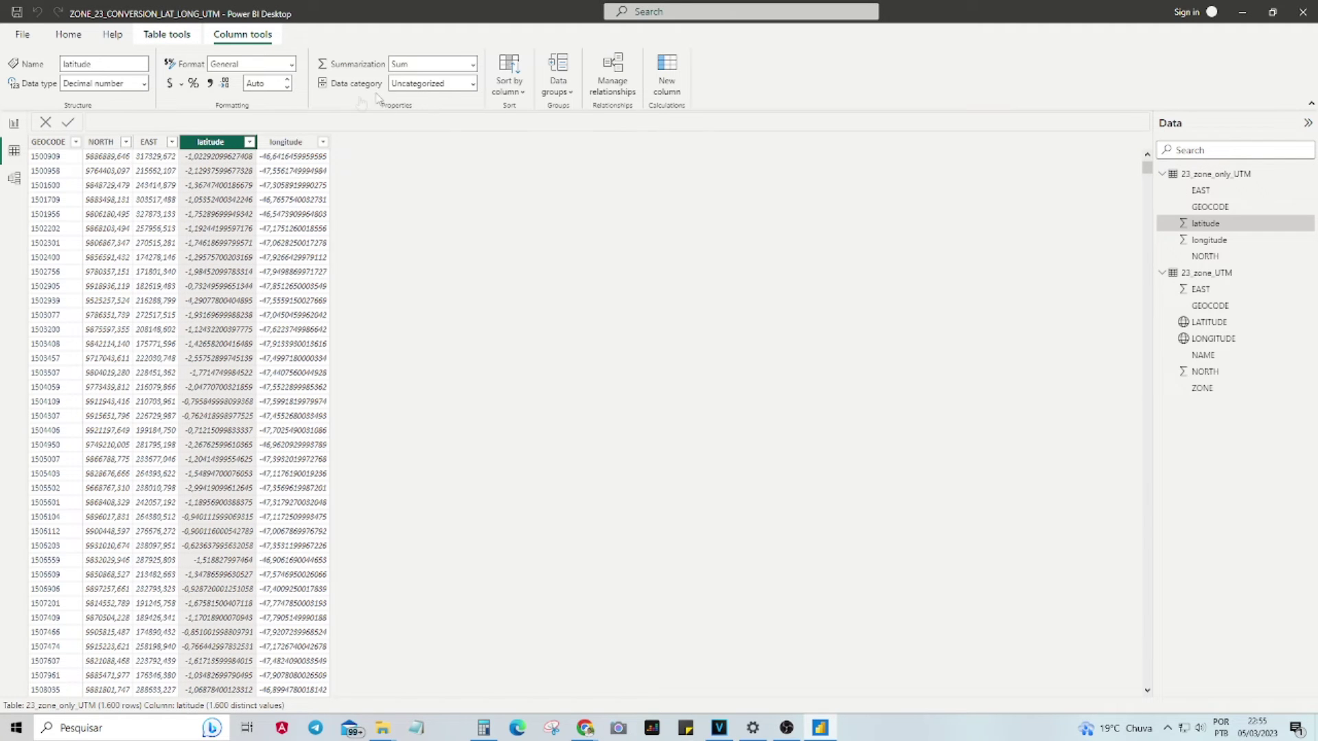
left_click(472, 64)
left_click(439, 84)
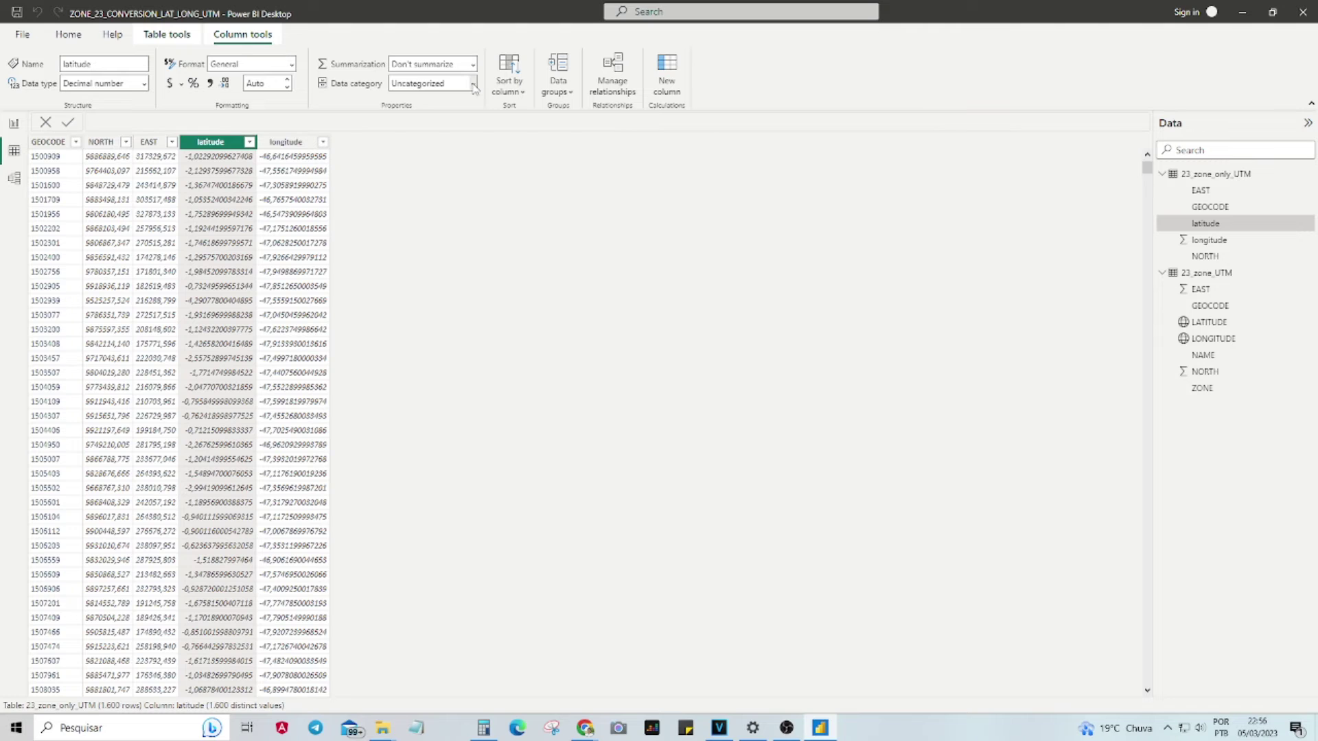
left_click(473, 84)
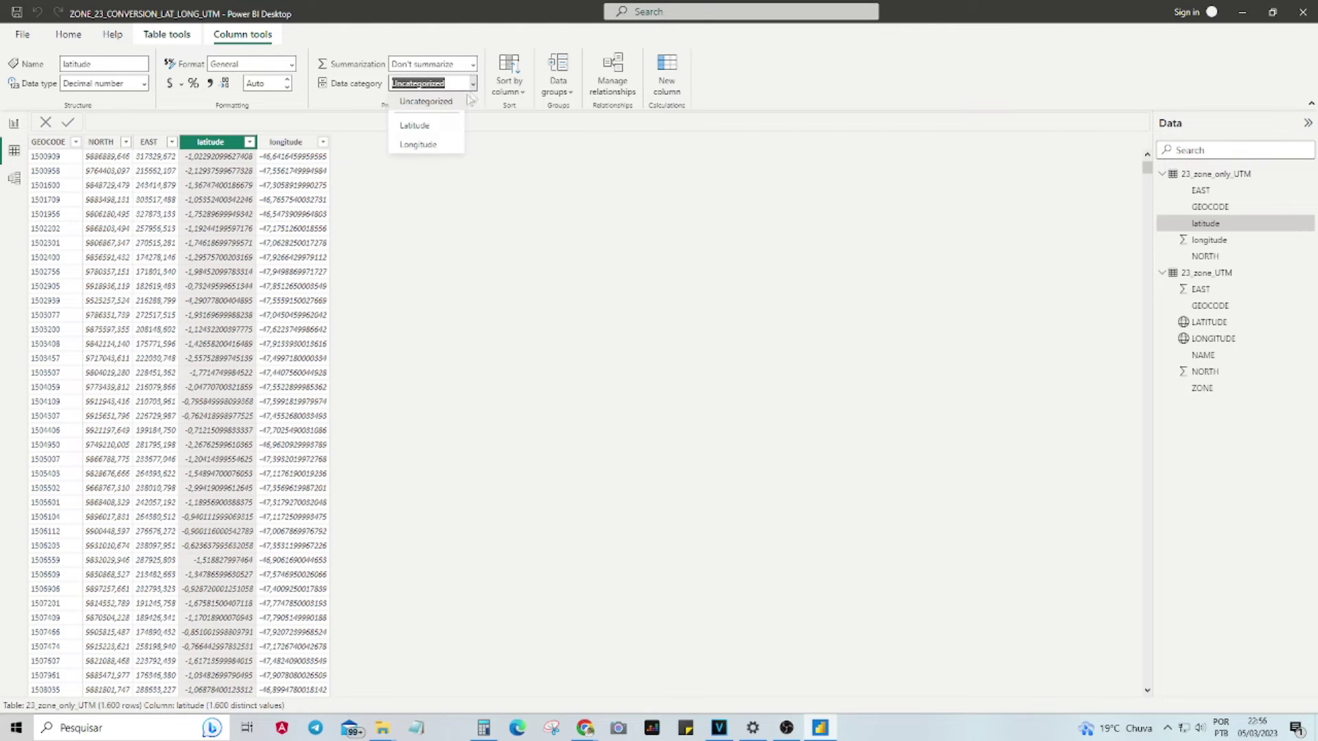
left_click(423, 132)
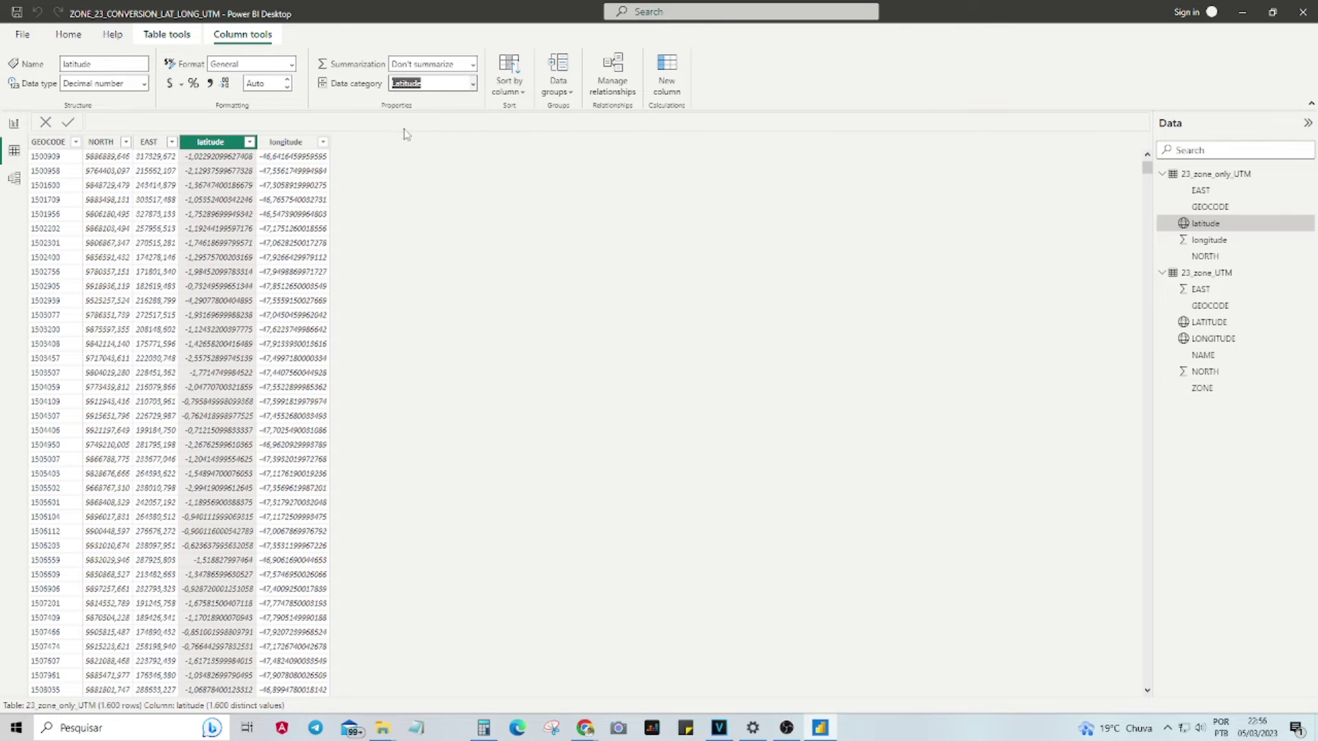
Set longitude to Don't summarize with the Longitude data category
left_click(286, 141)
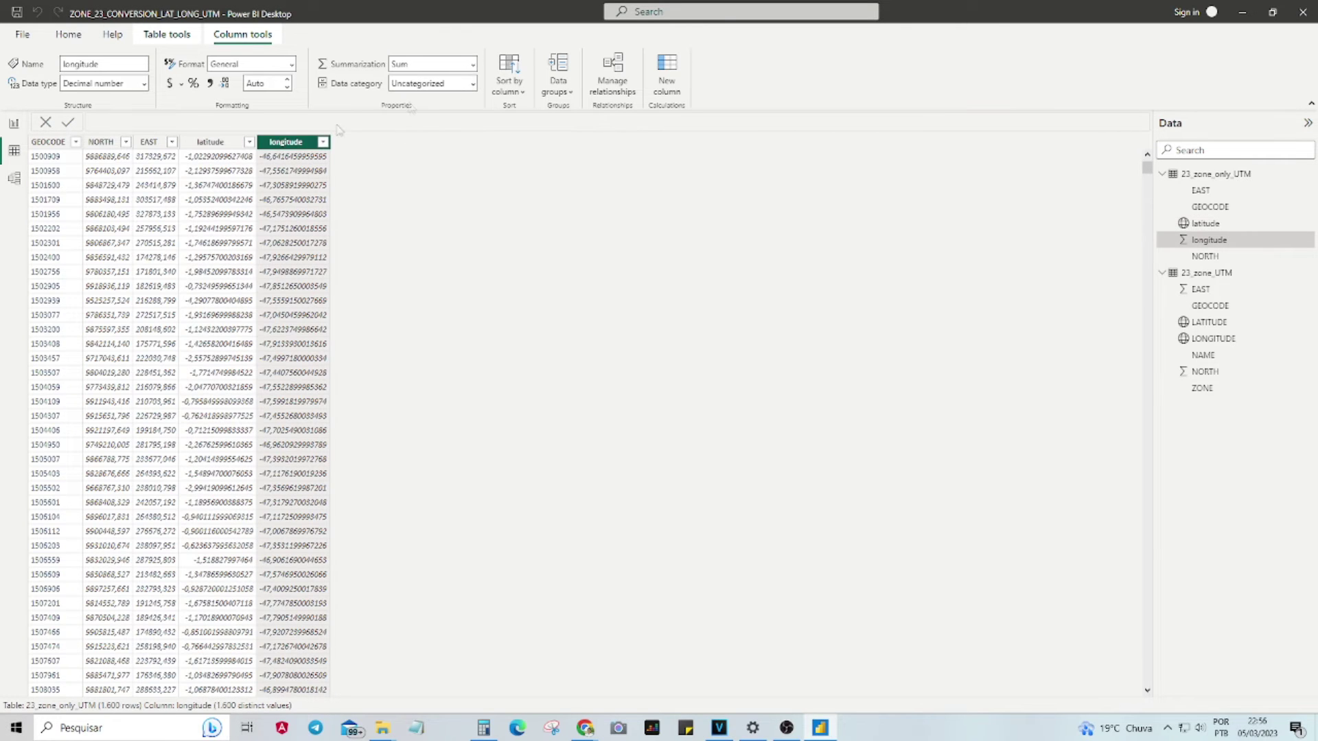
left_click(473, 66)
left_click(449, 96)
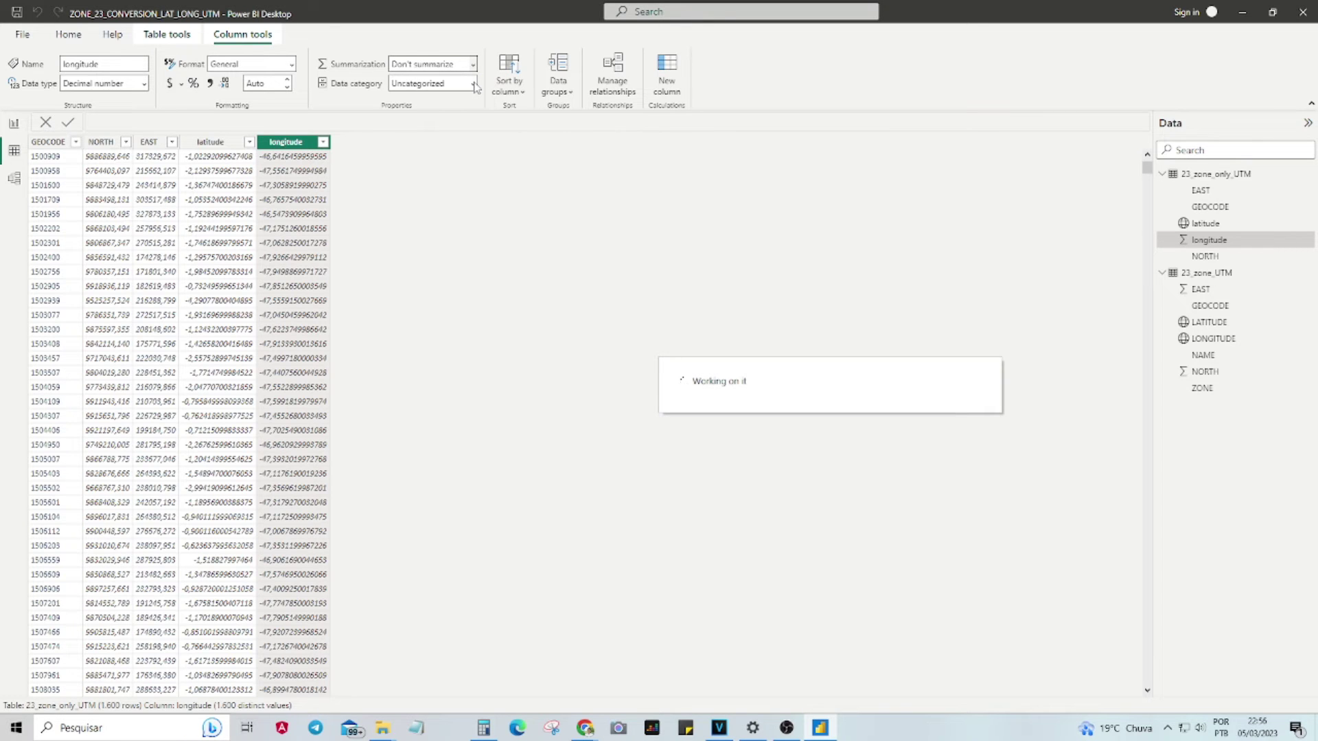
left_click(474, 83)
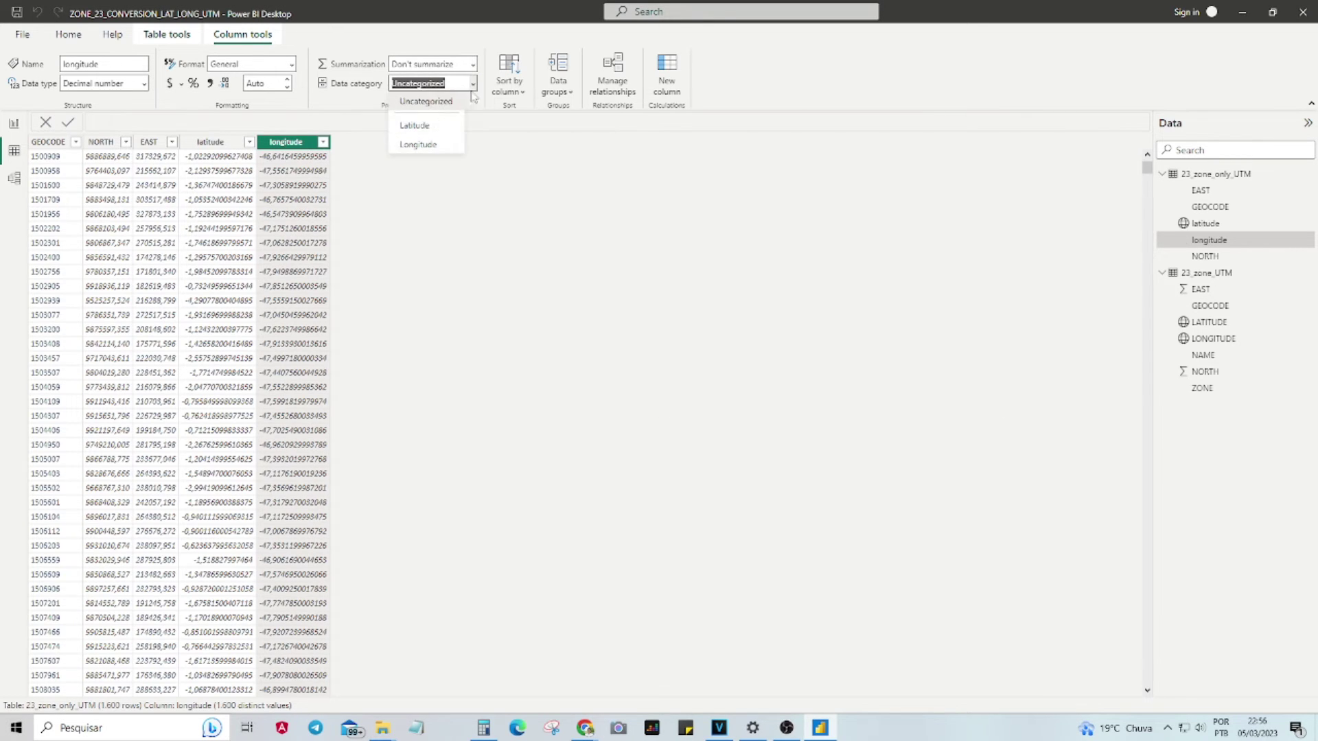
left_click(421, 144)
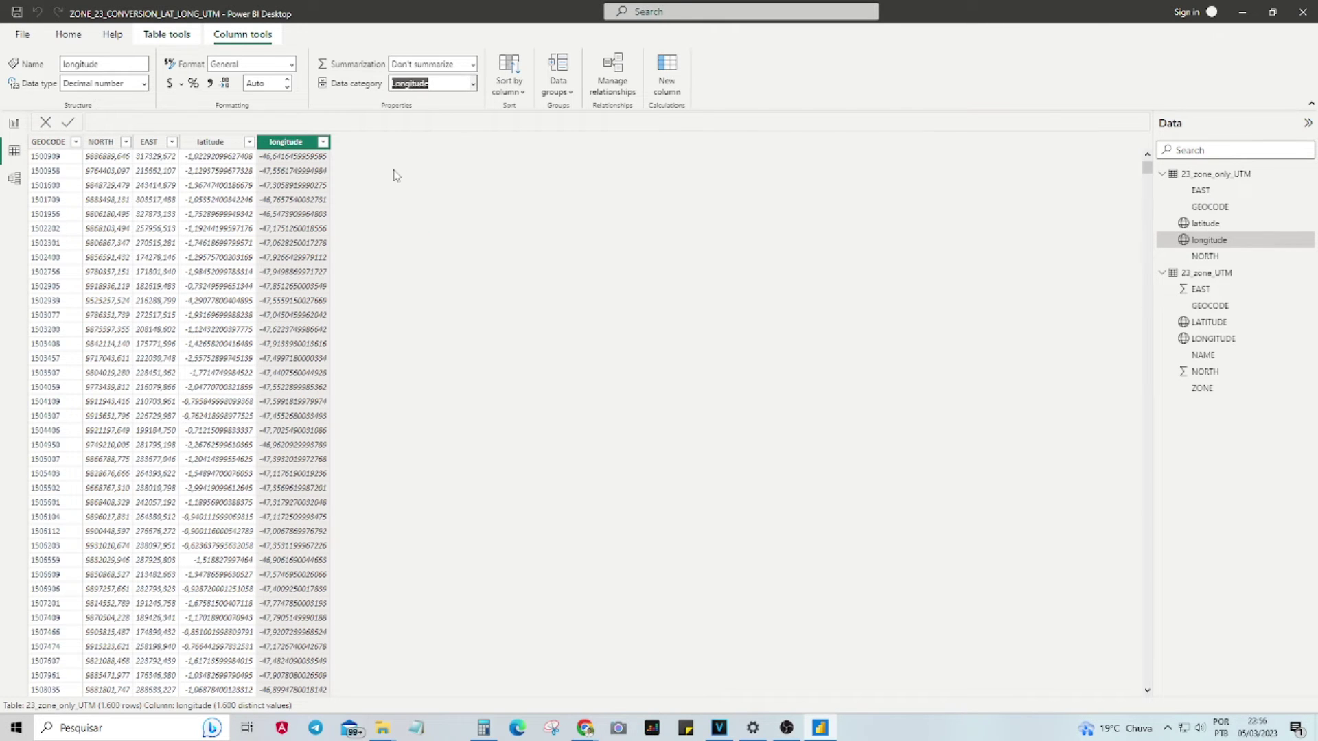
Add a page-filling Map visual in Report view with latitude and longitude in their wells
left_click(13, 124)
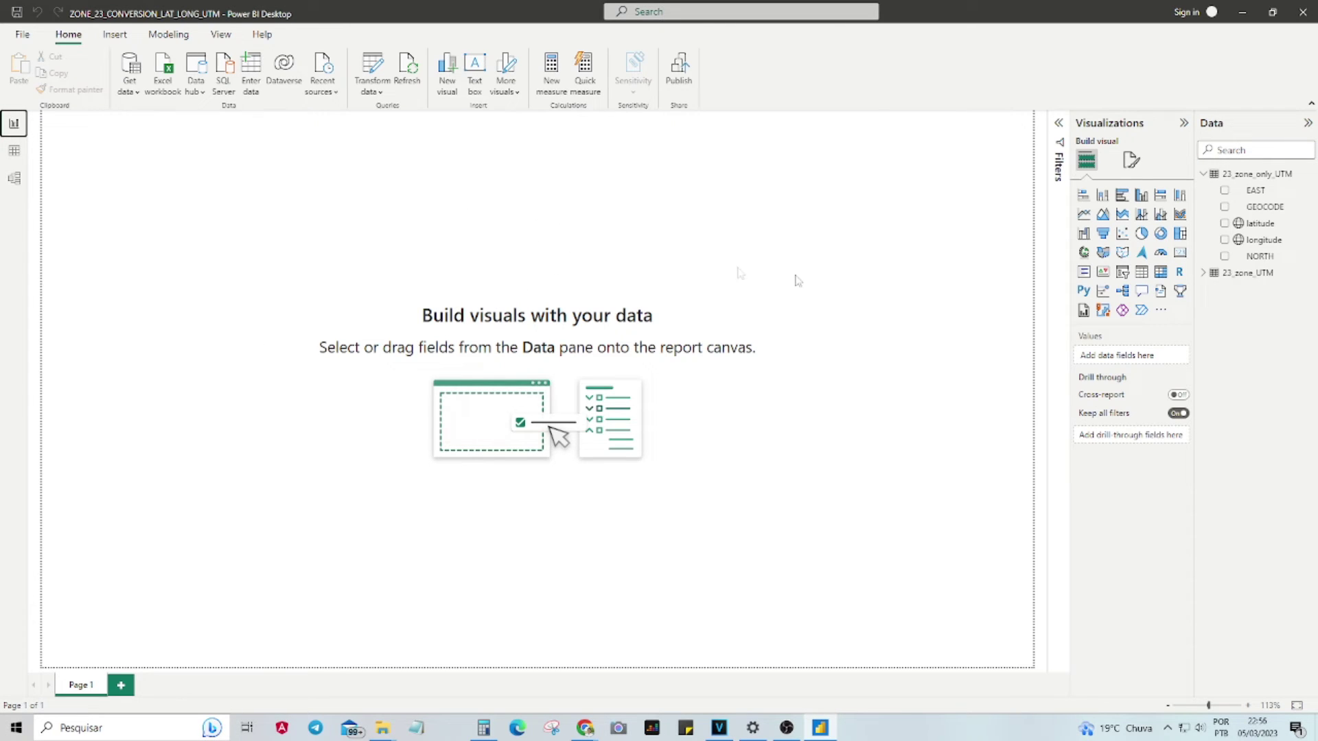
left_click(1084, 252)
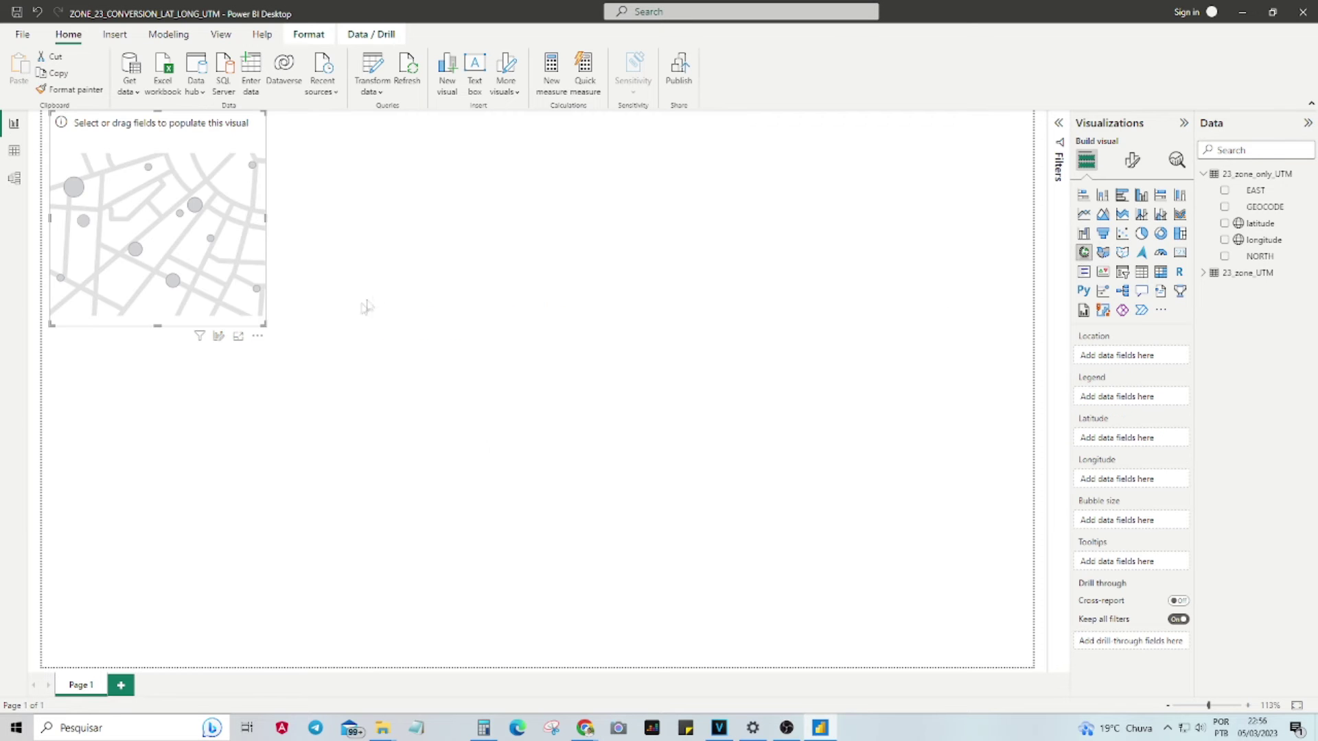
left_click_drag(274, 336, 1036, 675)
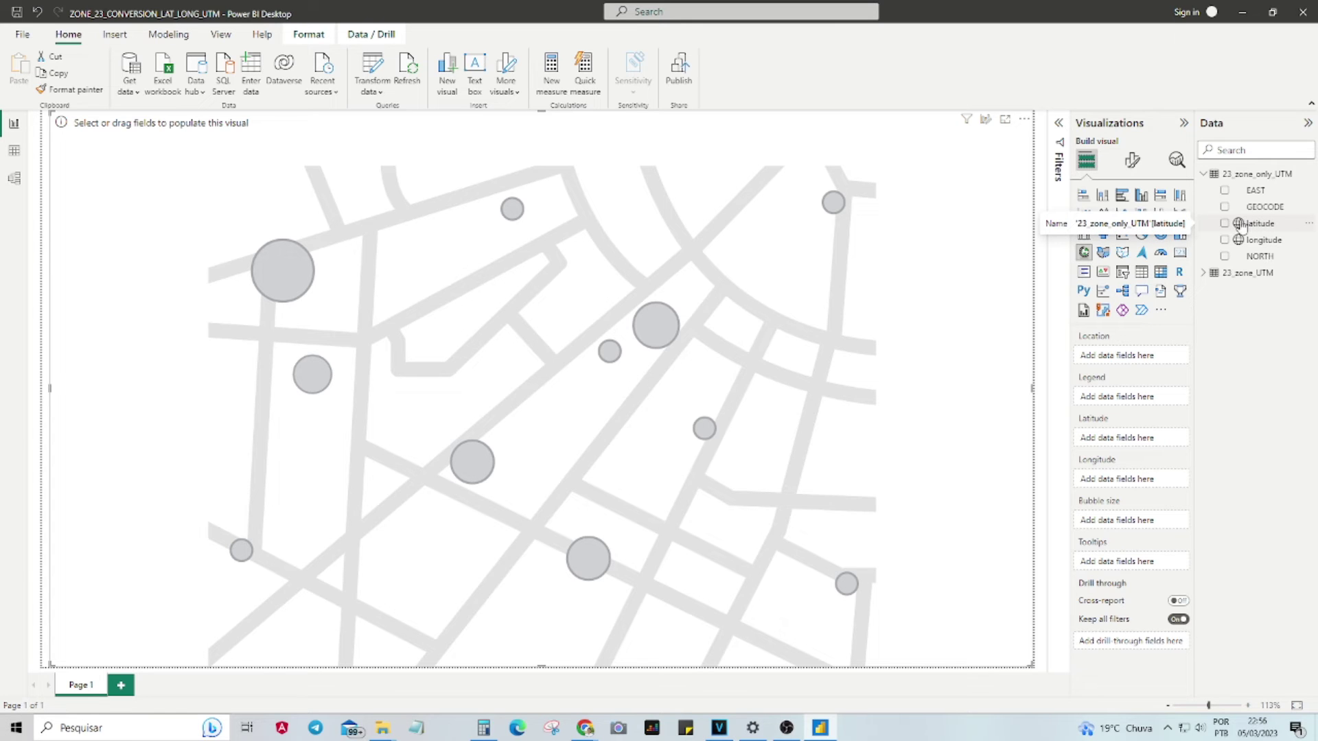
left_click_drag(1224, 225, 1138, 440)
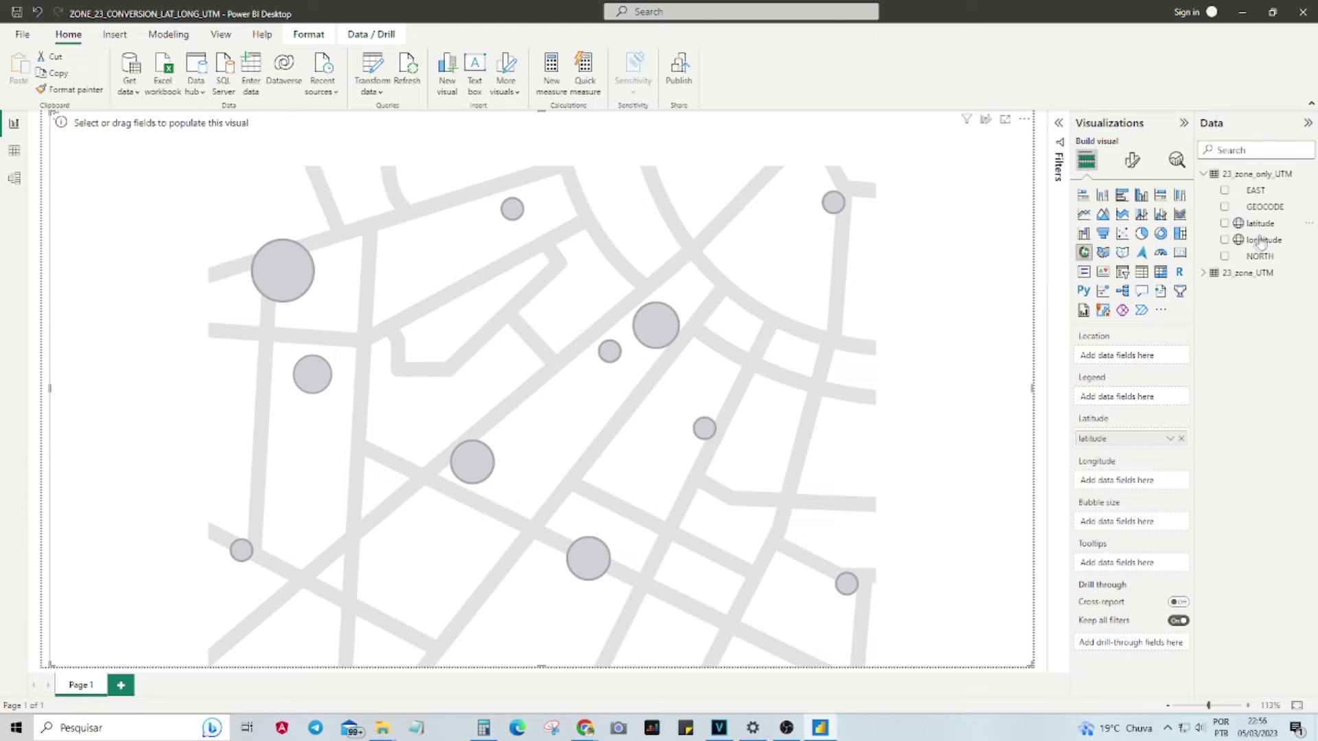
left_click_drag(1258, 242, 1137, 483)
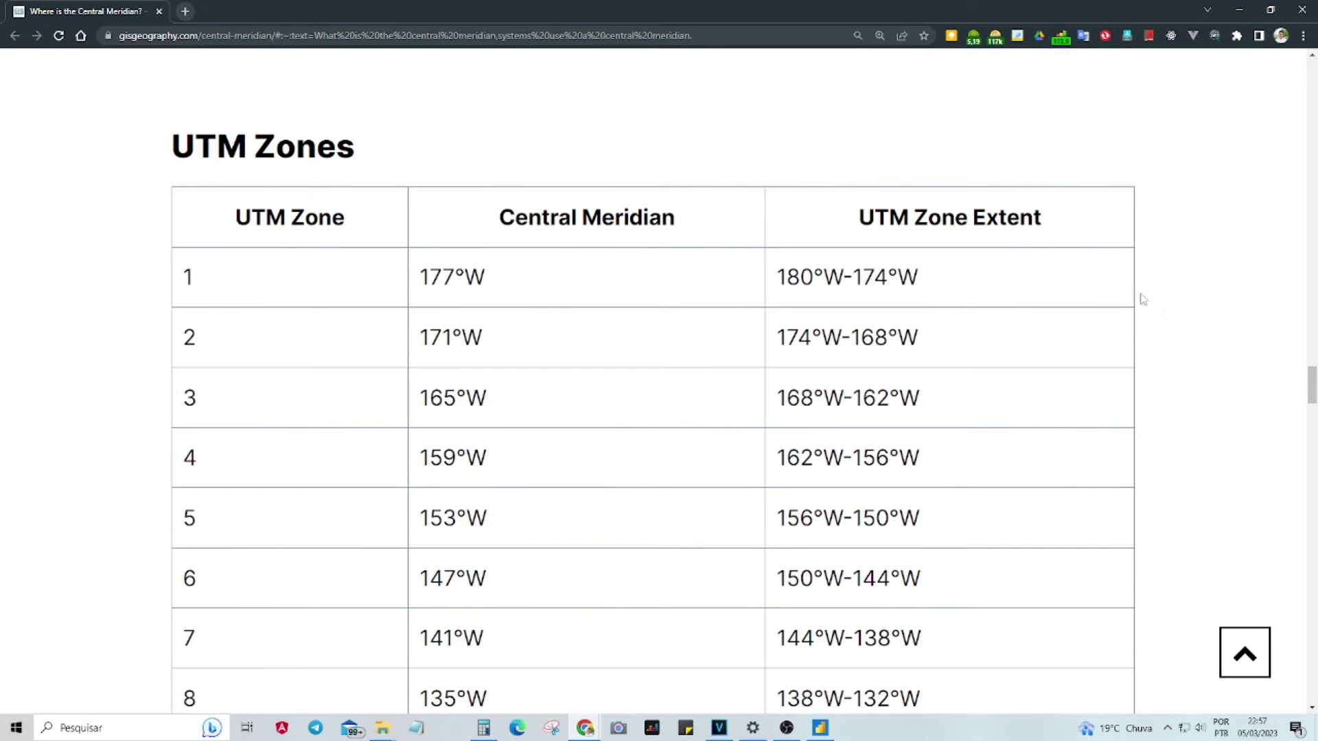
left_click_drag(1311, 387, 1310, 393)
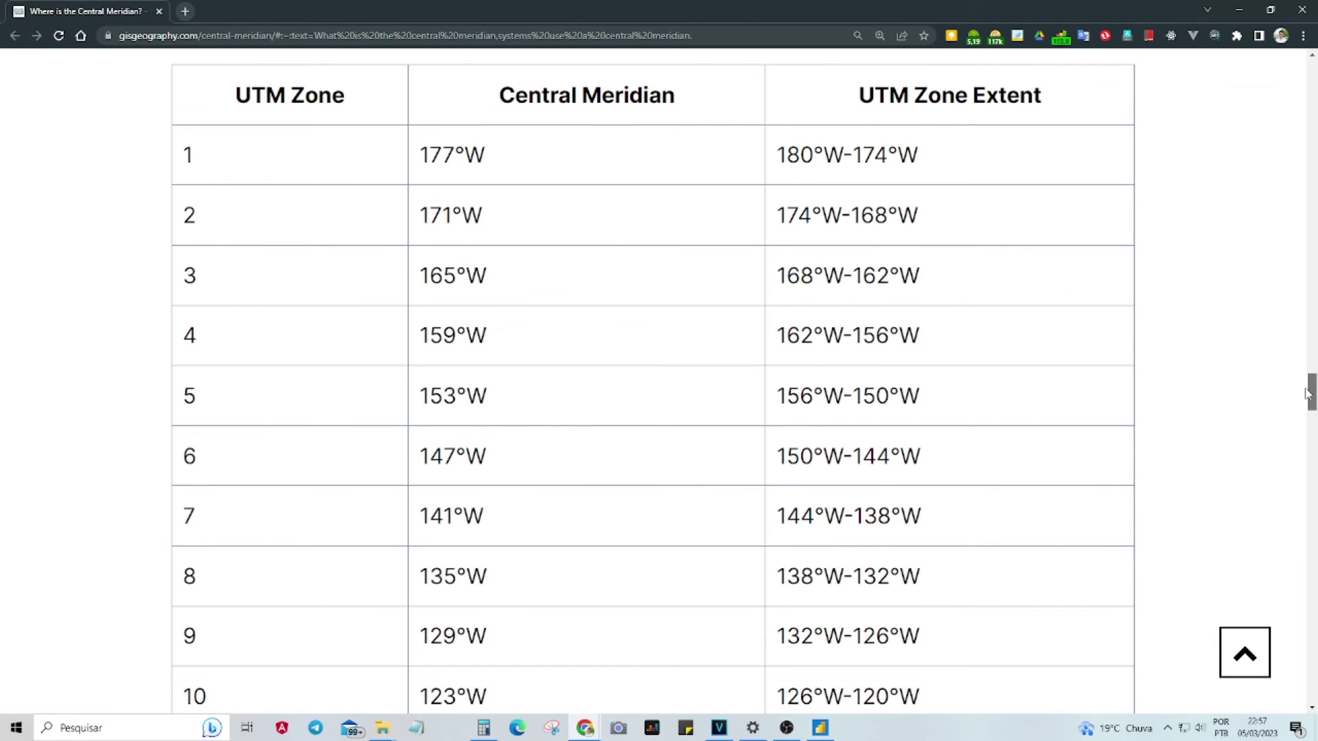
left_click_drag(1307, 392, 1299, 426)
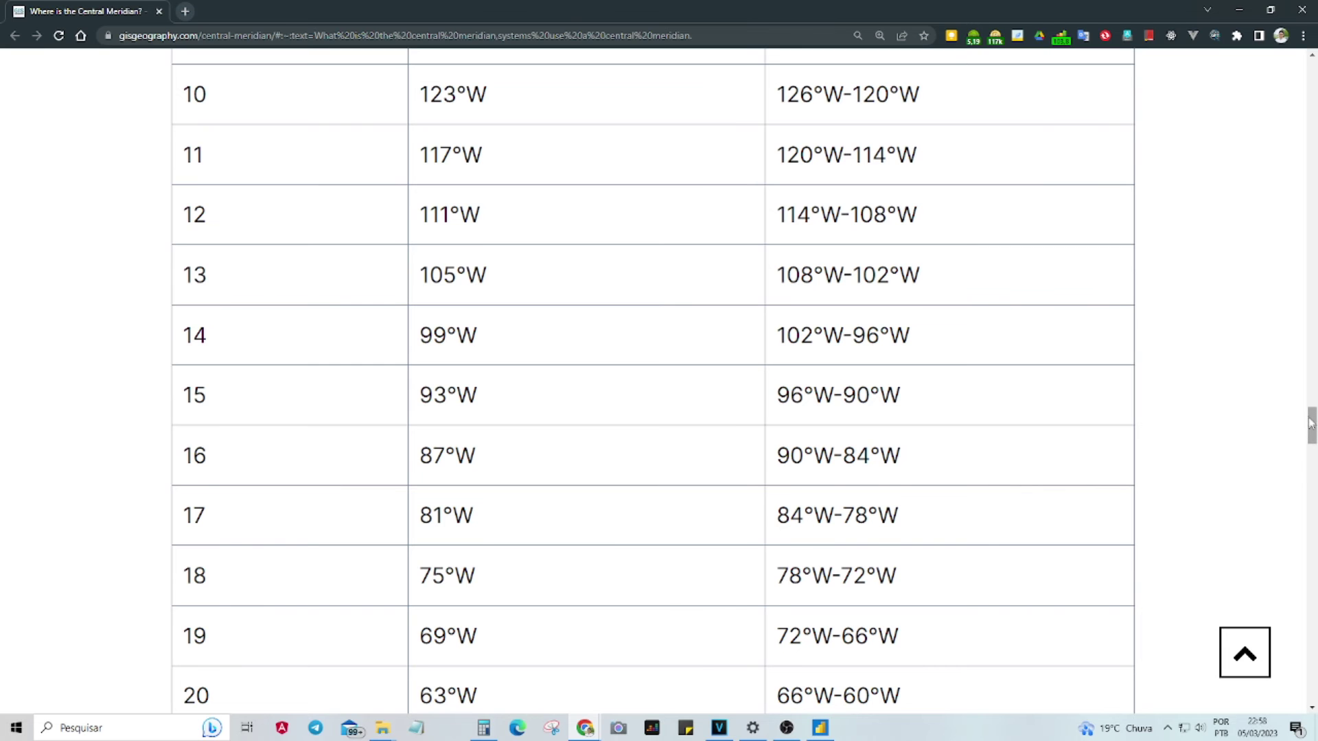
left_click_drag(1312, 421, 1311, 458)
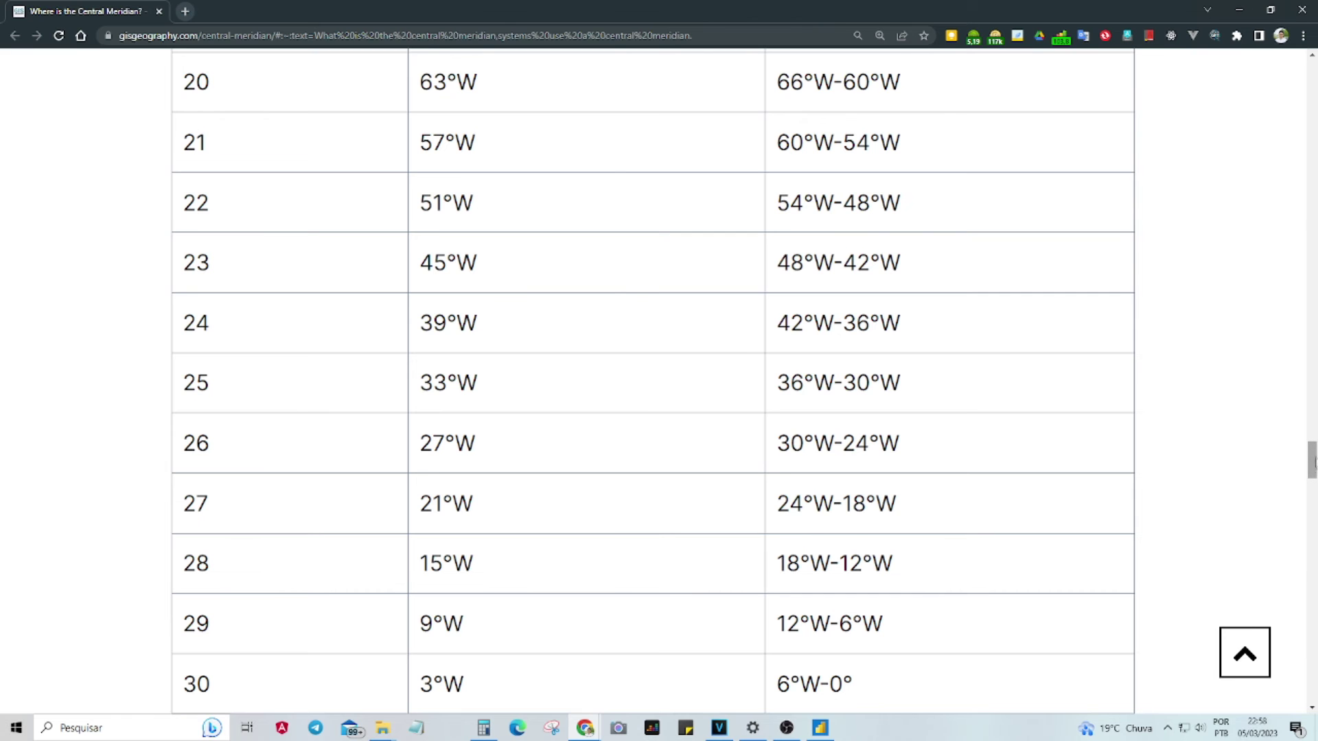
left_click_drag(1311, 458, 1310, 563)
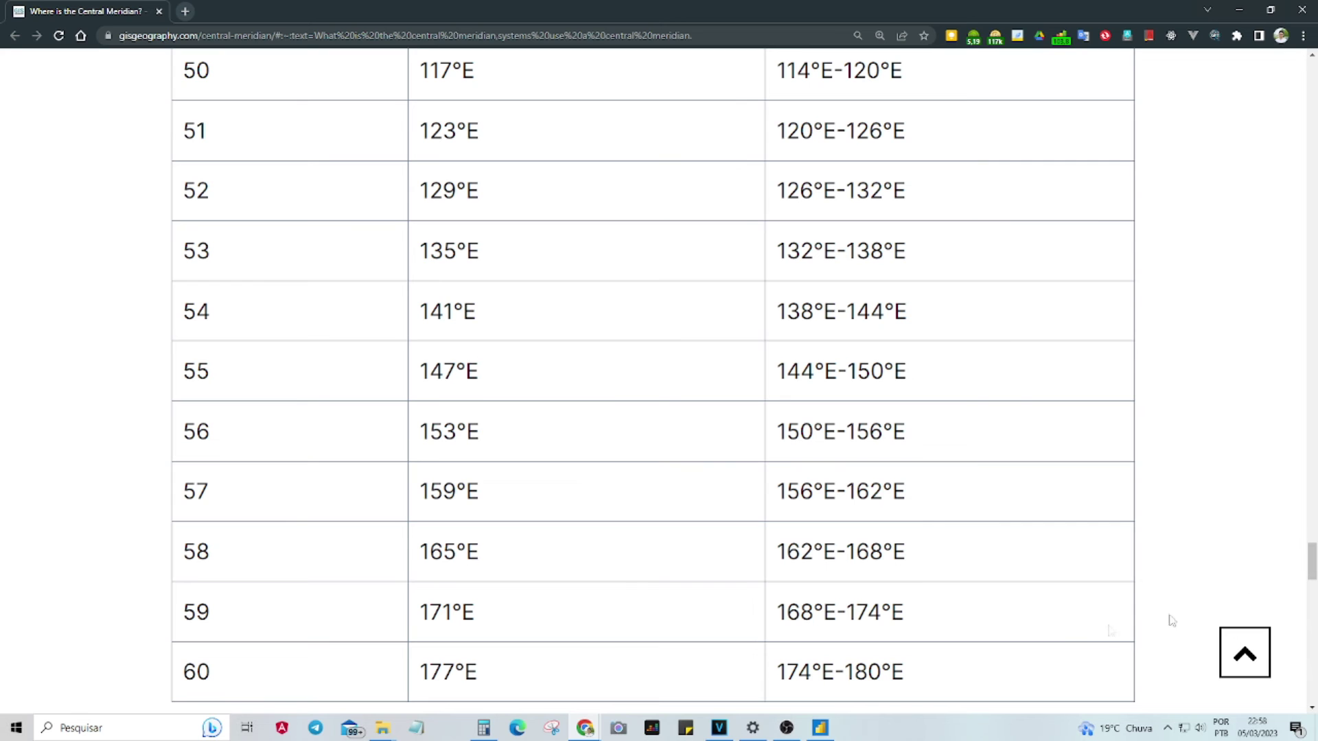